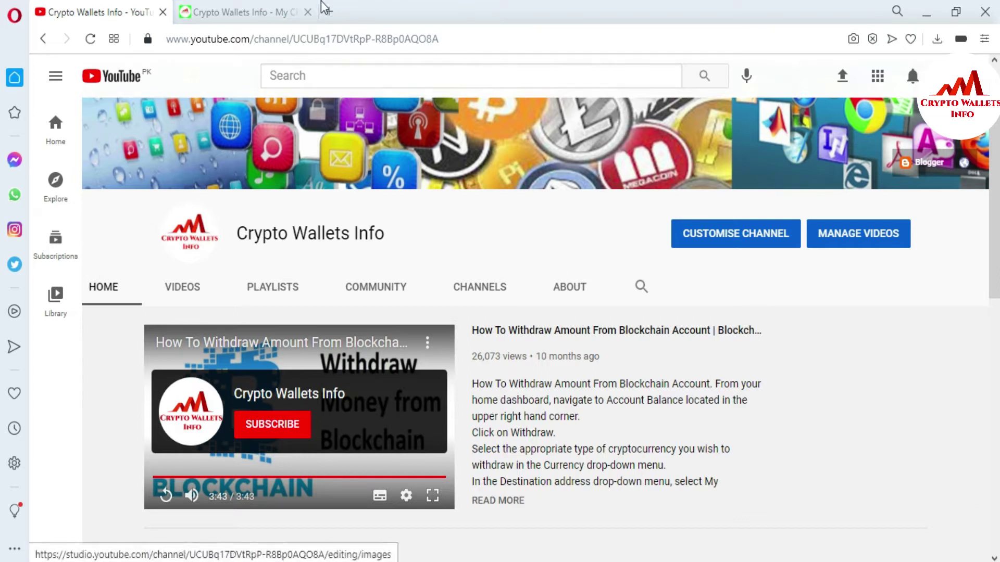
# Switch to the cryptowalletsinfo.com tab showing the Blockchain Explorer tutorial post
pyautogui.click(262, 7)
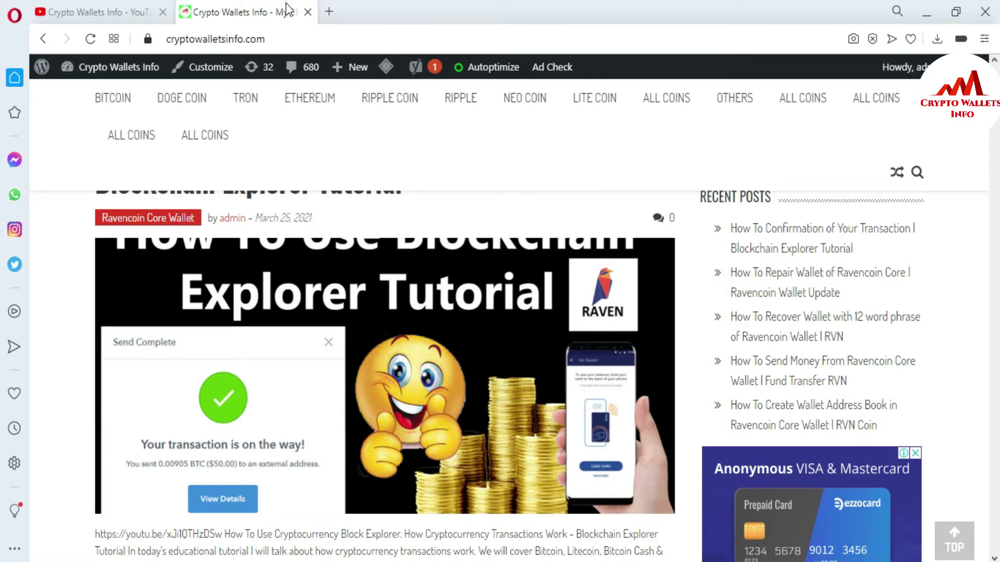
# Open coinmarketcap.com in a new tab and scroll its price table to Polkadot
pyautogui.click(330, 12)
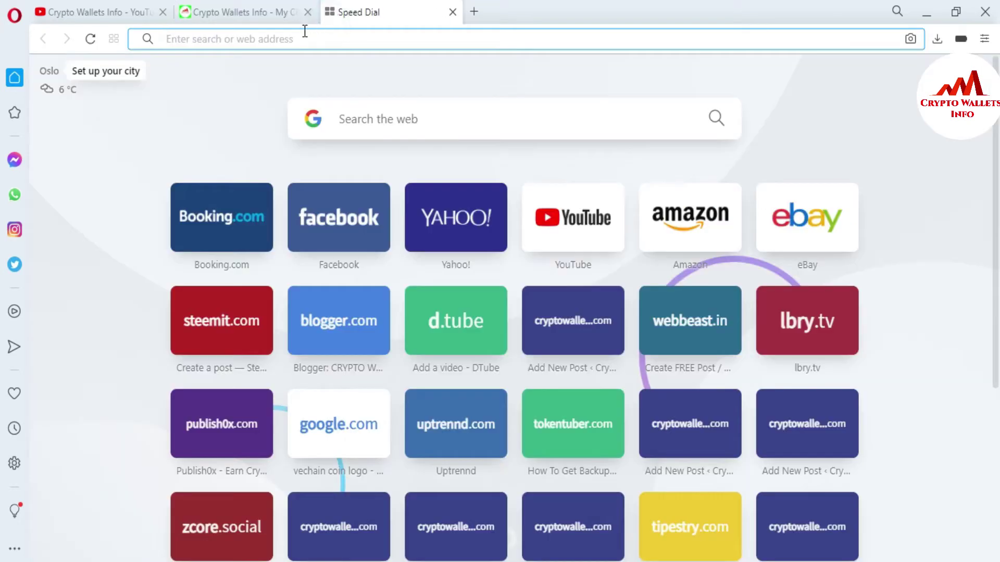
pyautogui.write('coi')
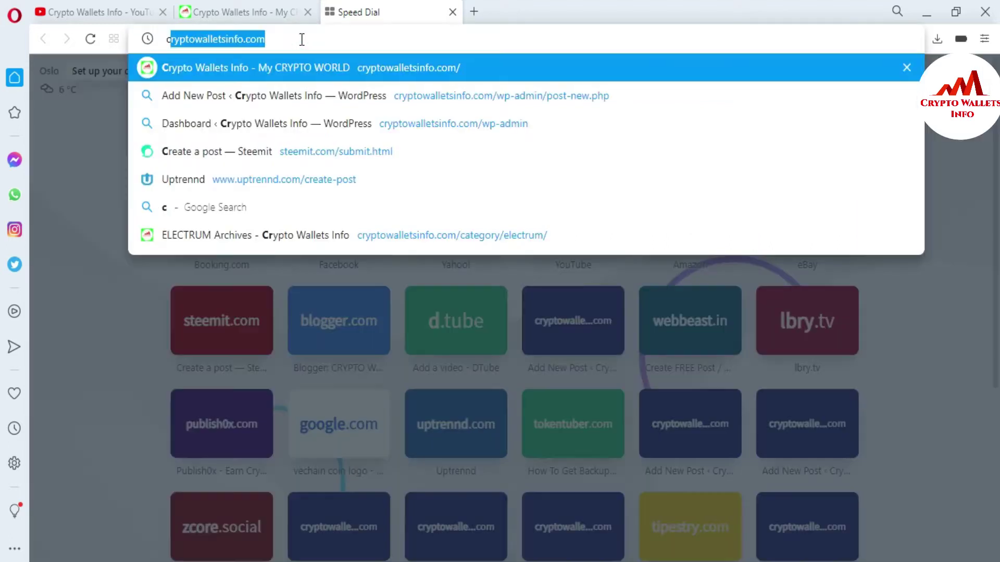
pyautogui.click(302, 67)
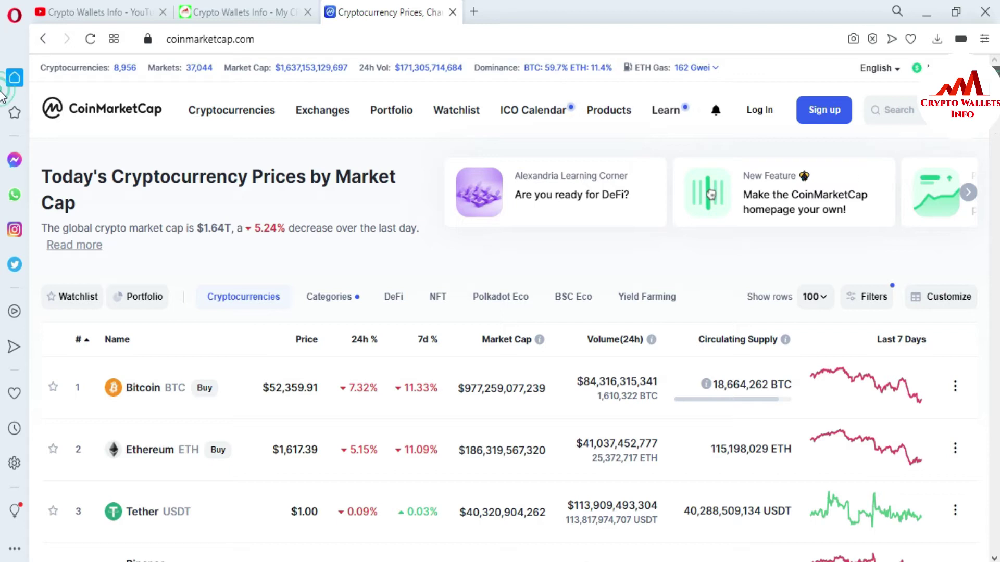
pyautogui.scroll(-3, 3, 98)
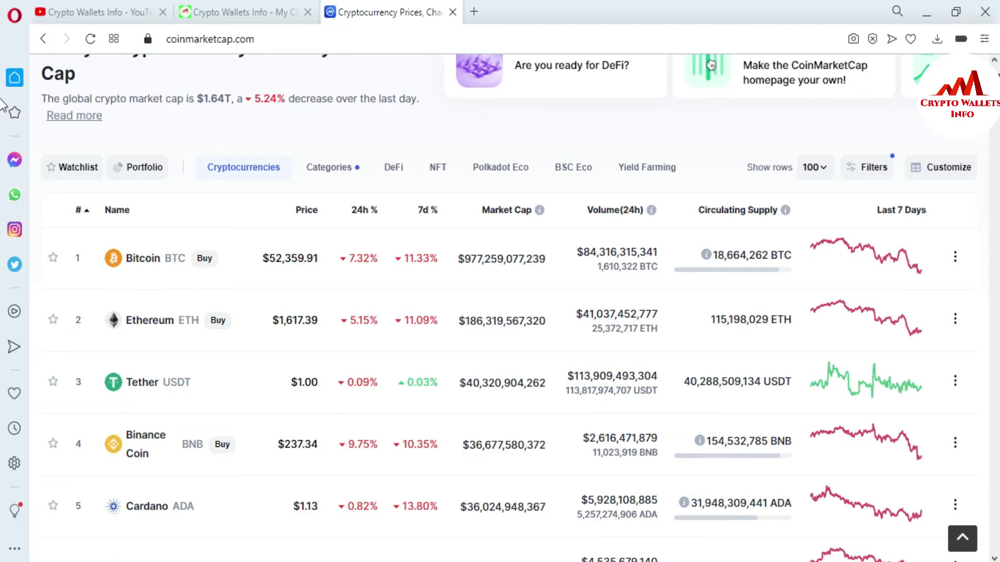
pyautogui.scroll(-2, 2, 106)
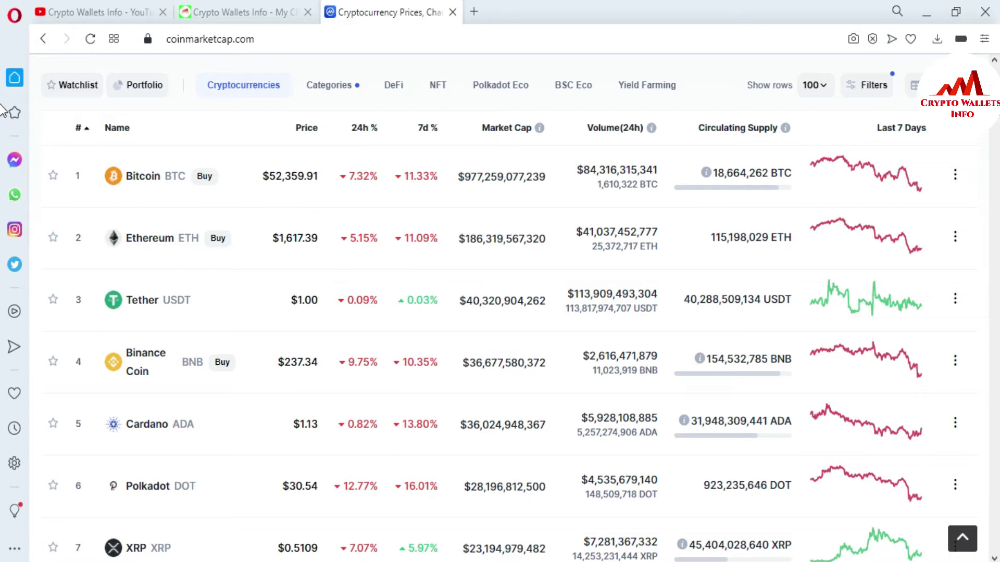
pyautogui.scroll(-4, 3, 110)
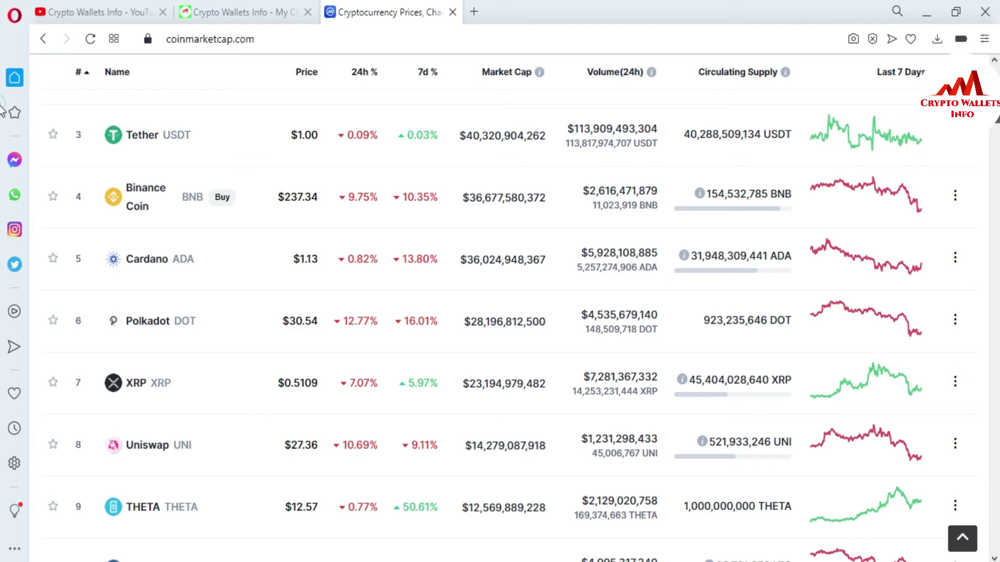
pyautogui.scroll(5, 2, 84)
pyautogui.scroll(-5, 2, 93)
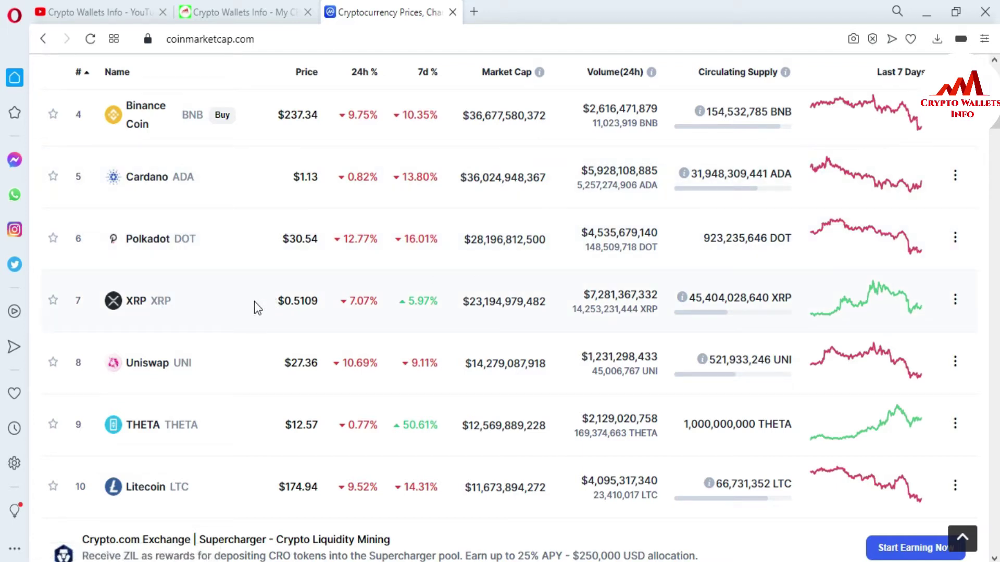
# Open the Polkadot (DOT) coin page and scroll through its chart and stats
pyautogui.click(148, 240)
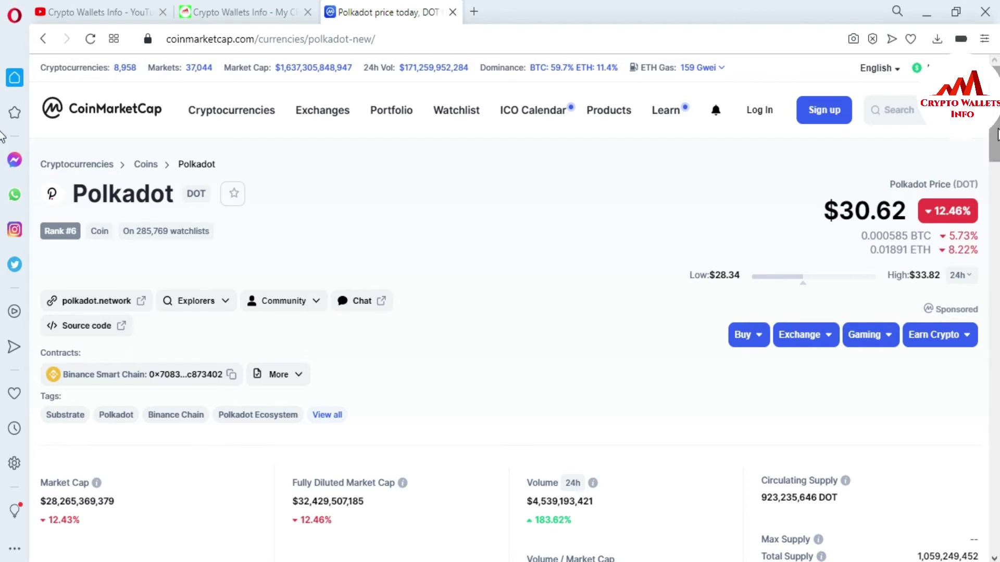
pyautogui.moveTo(994, 136); pyautogui.dragTo(996, 157)
pyautogui.scroll(-8, 2, 187)
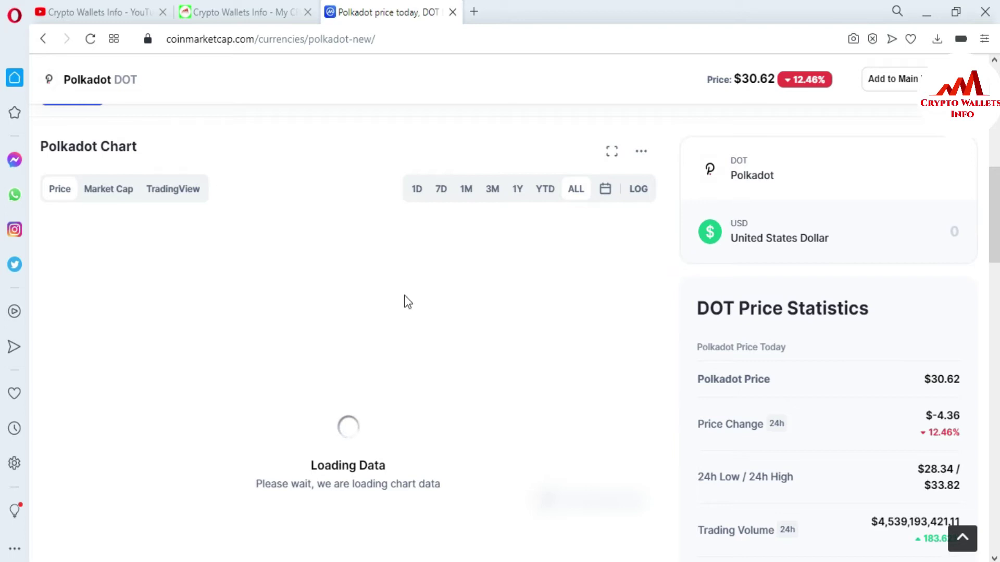
pyautogui.scroll(-4, 2, 252)
pyautogui.scroll(3, 3, 251)
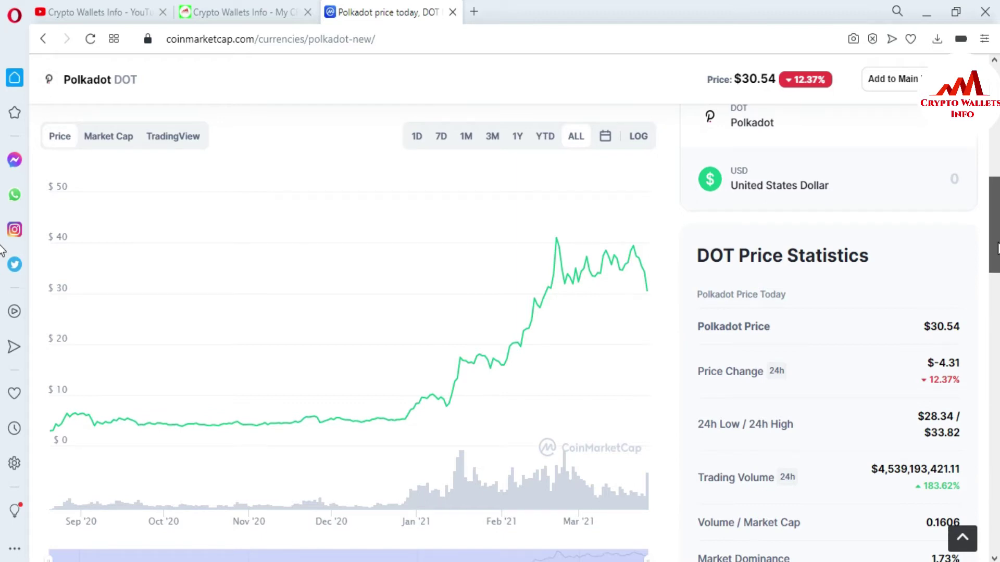
pyautogui.scroll(-3, 3, 251)
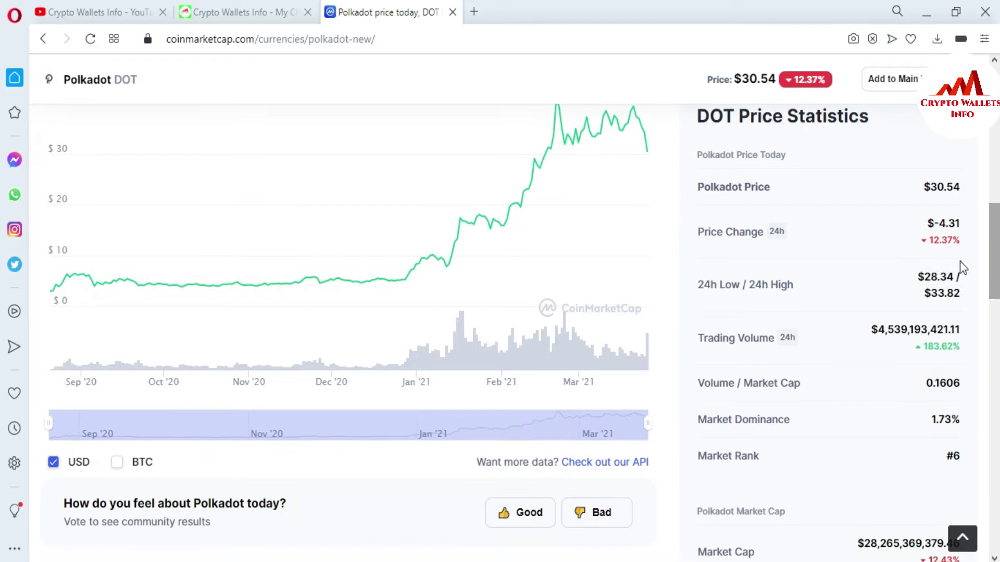
pyautogui.scroll(-3, 3, 285)
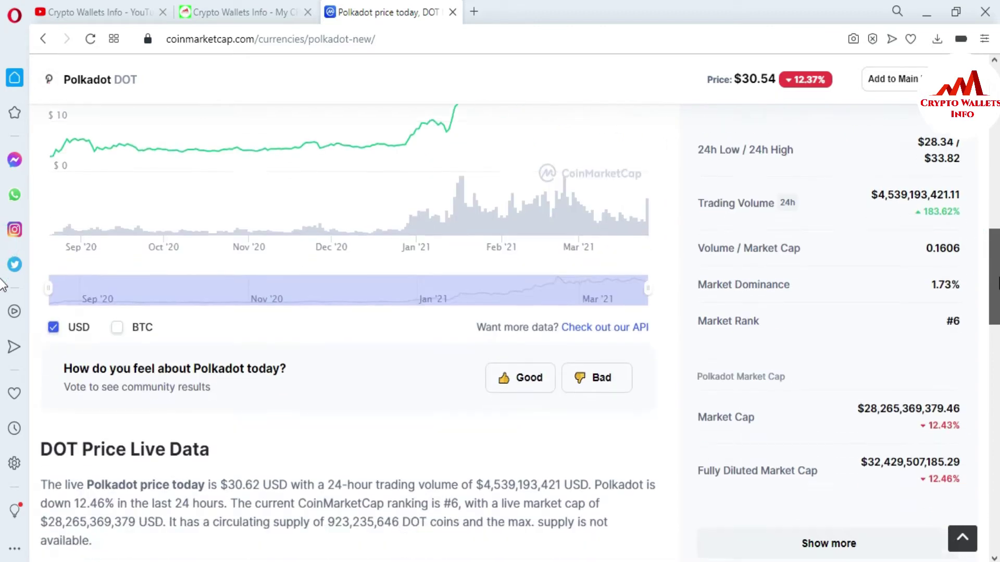
pyautogui.scroll(-4, 2, 285)
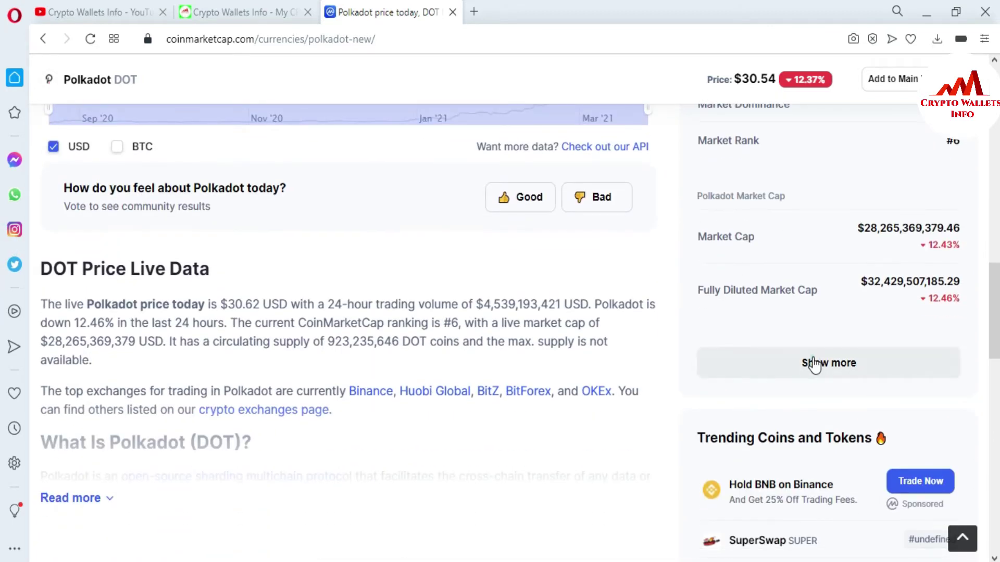
# Expand Polkadot's extra price statistics, browse the markets section, and return to the top
pyautogui.click(814, 364)
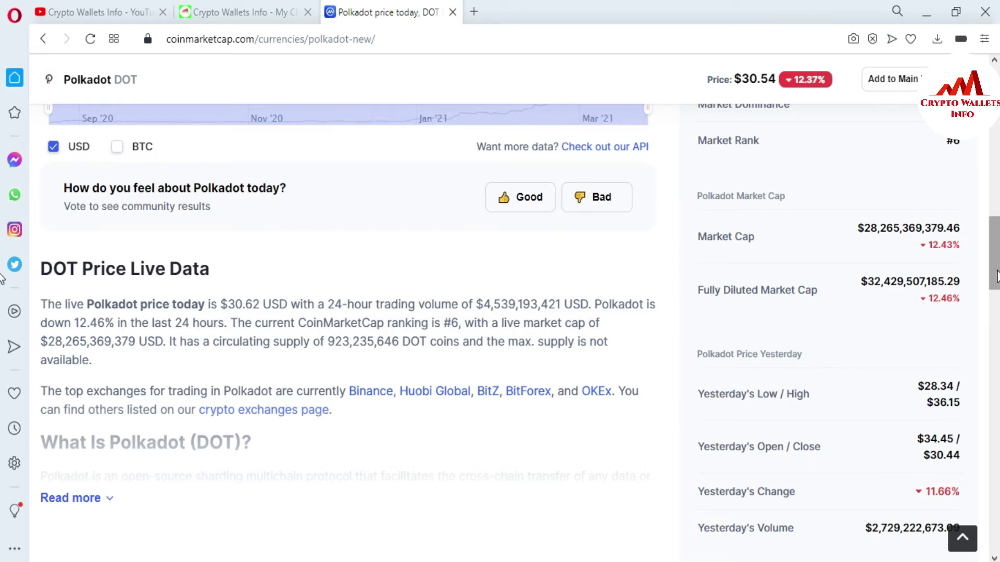
pyautogui.scroll(-5, 2, 313)
pyautogui.scroll(-5, 2, 315)
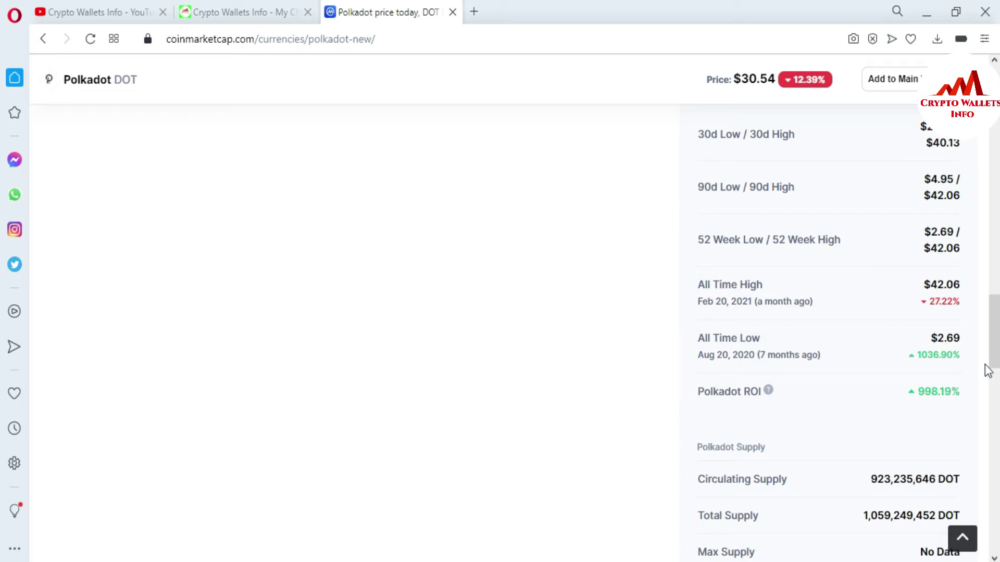
pyautogui.press('pagedown')
pyautogui.press('pagedown')
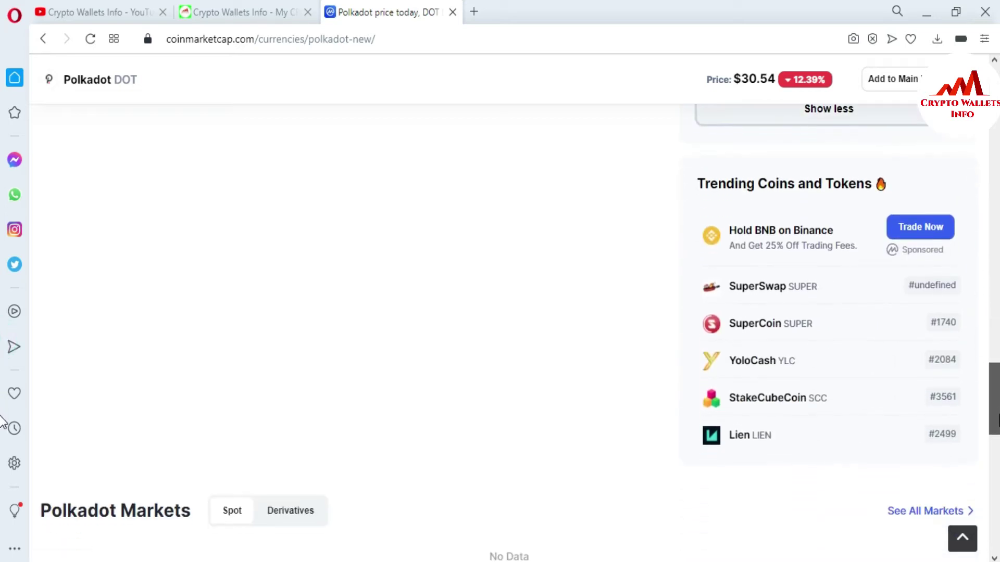
pyautogui.press('pageup')
pyautogui.moveTo(995, 343); pyautogui.dragTo(992, 130)
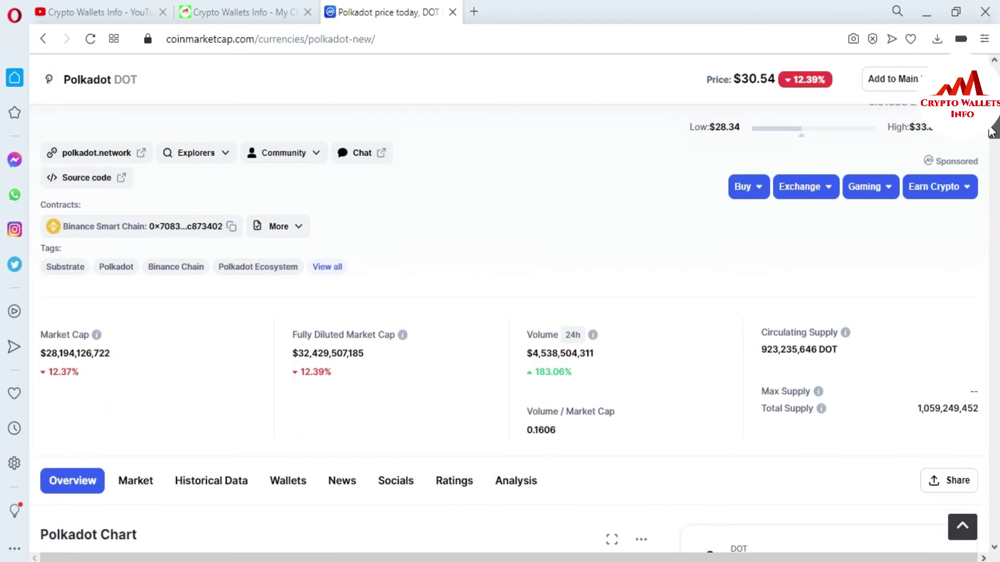
pyautogui.scroll(2, 3, 121)
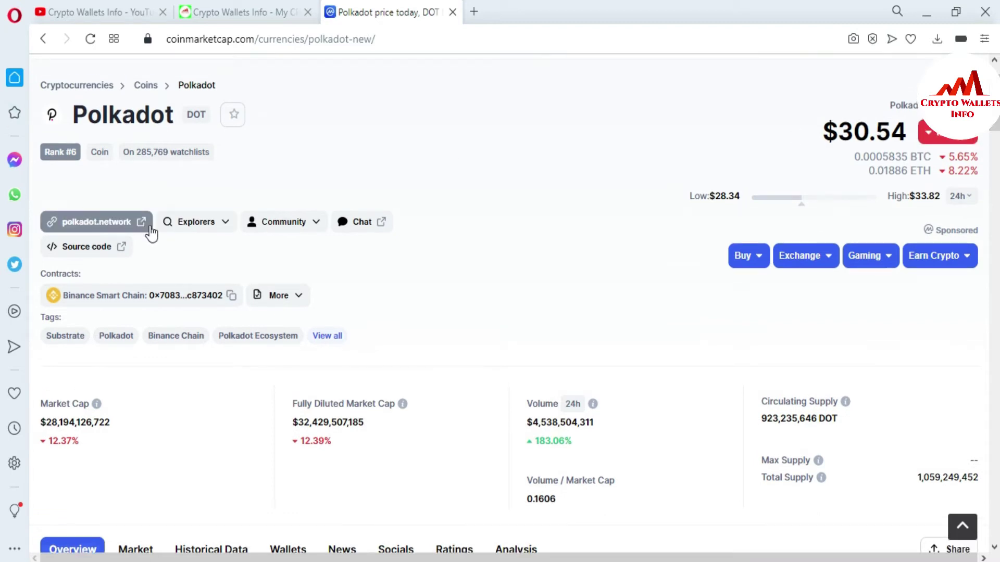
# Open polkadot.network from the coin page, browse its sections, and open a blank tab beside it
pyautogui.click(108, 224)
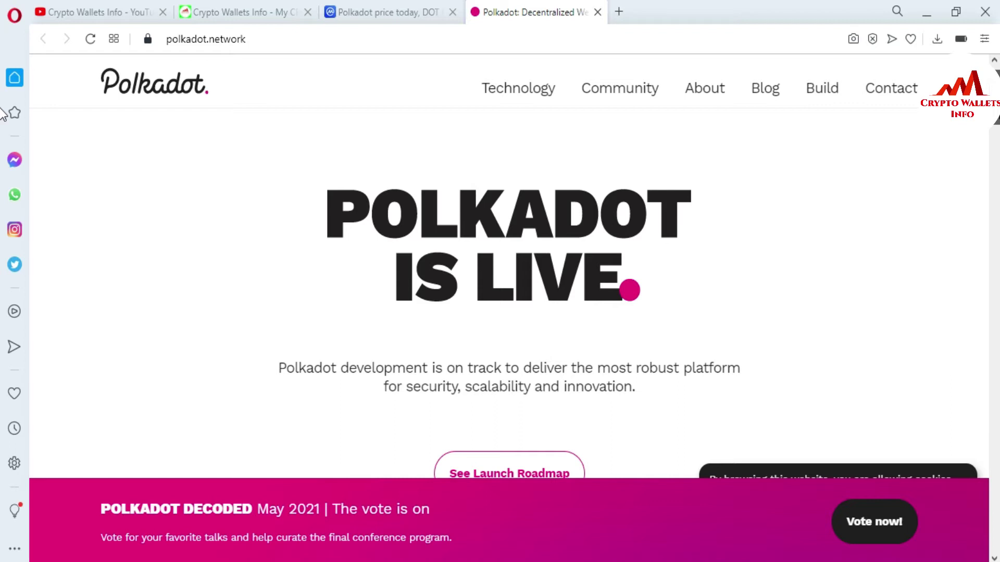
pyautogui.press('pagedown')
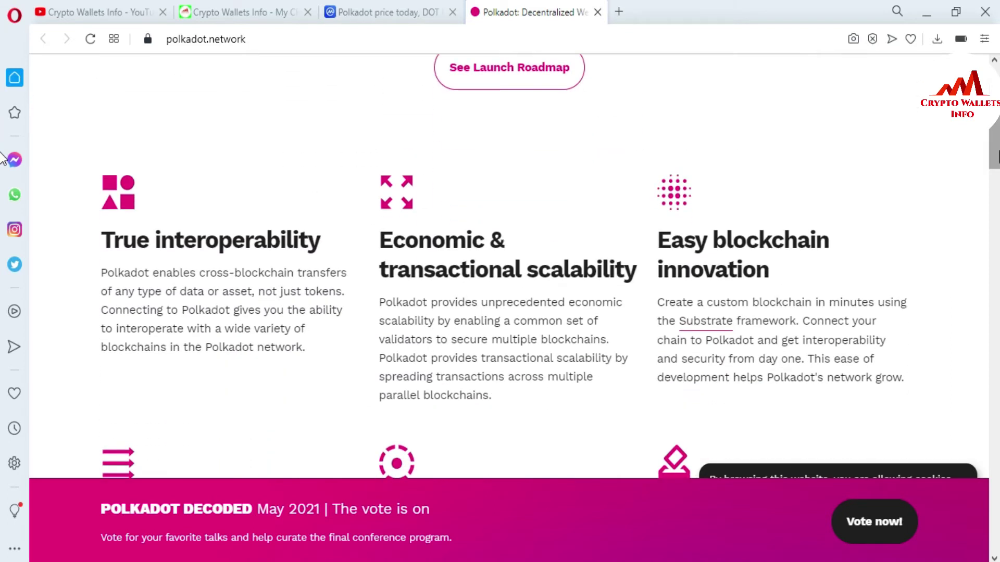
pyautogui.press('Down')
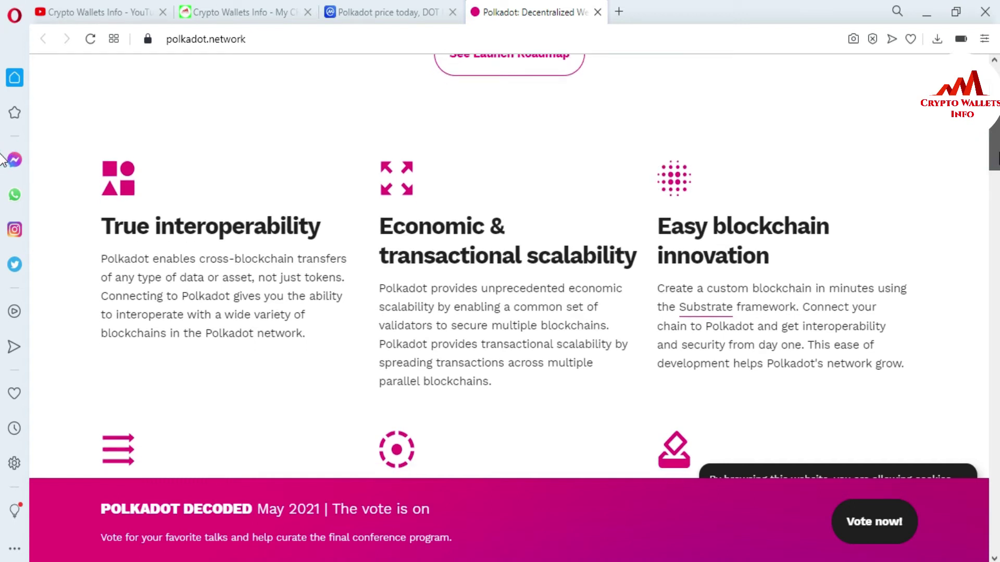
pyautogui.press('pagedown')
pyautogui.press('pagedown')
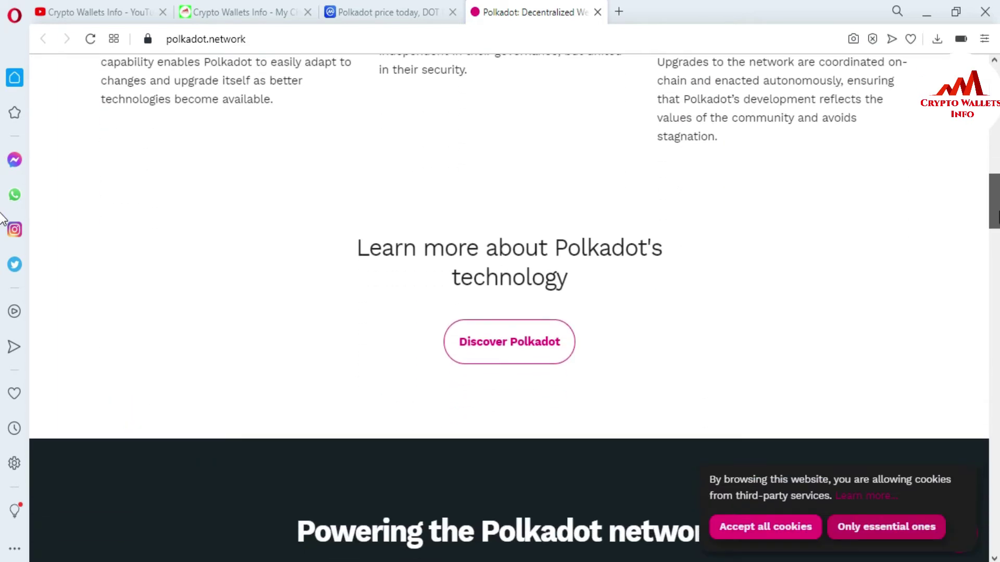
pyautogui.press('Down')
pyautogui.press('Down')
pyautogui.press('Down')
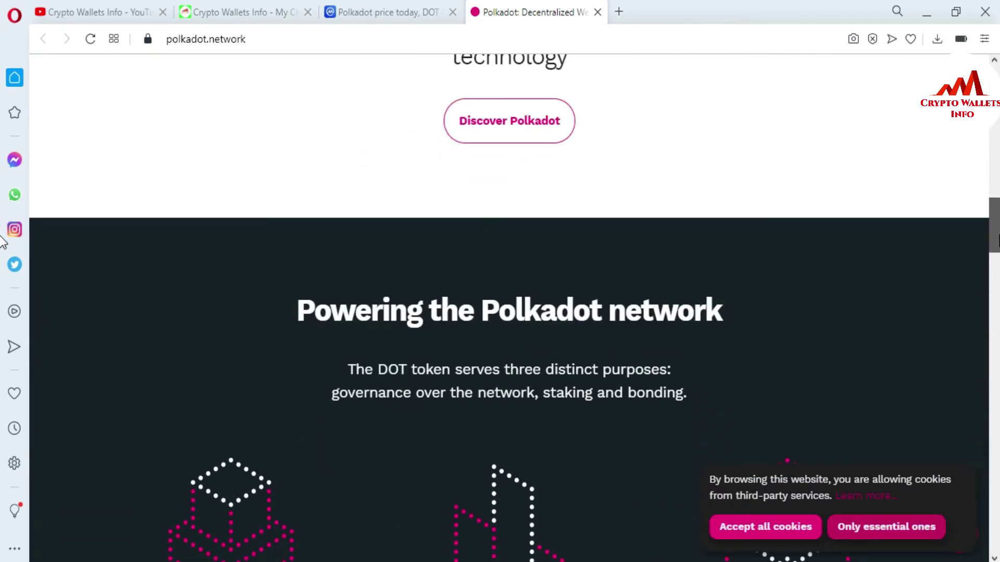
pyautogui.press('pagedown')
pyautogui.moveTo(997, 308); pyautogui.dragTo(996, 379)
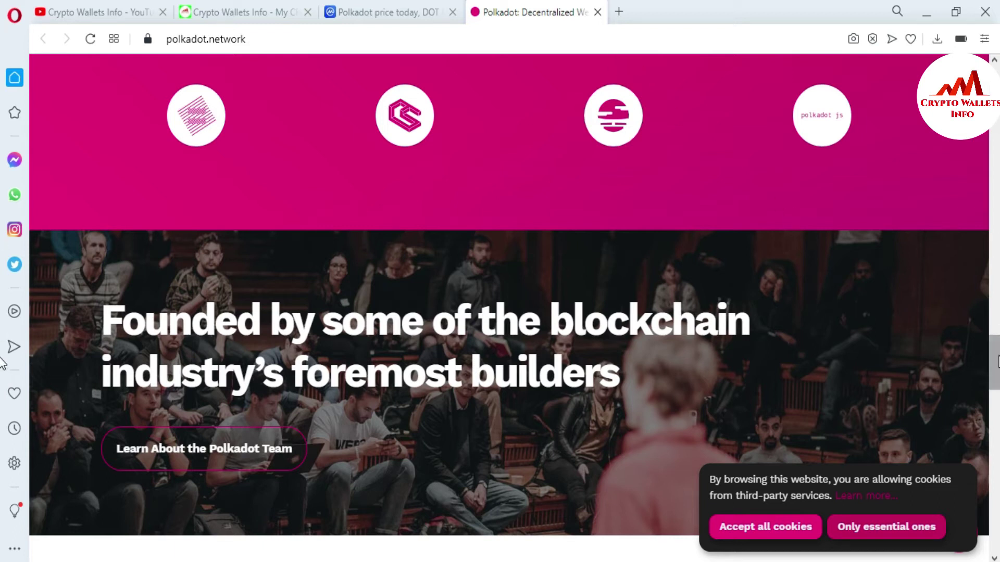
pyautogui.moveTo(995, 363); pyautogui.dragTo(995, 313)
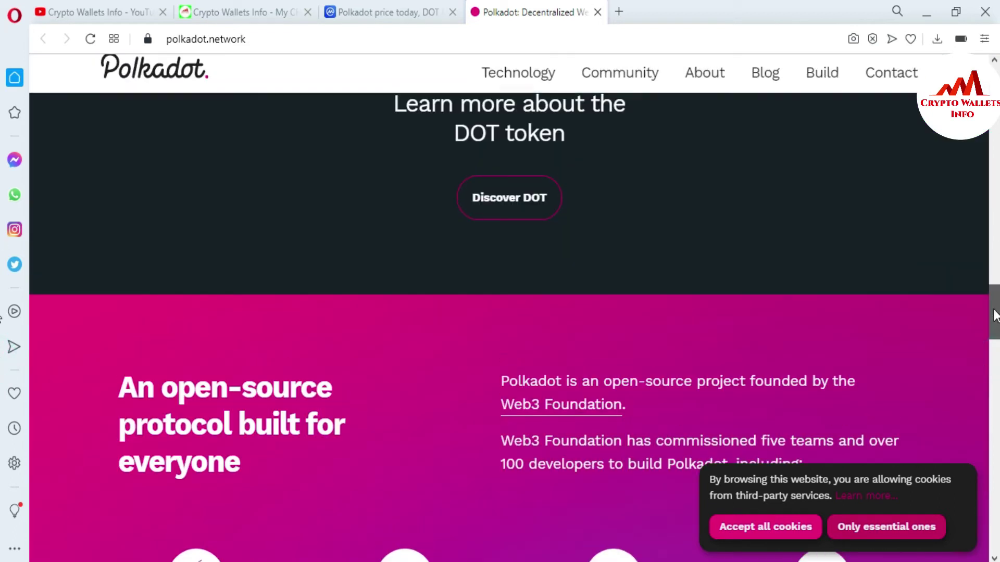
pyautogui.click(618, 12)
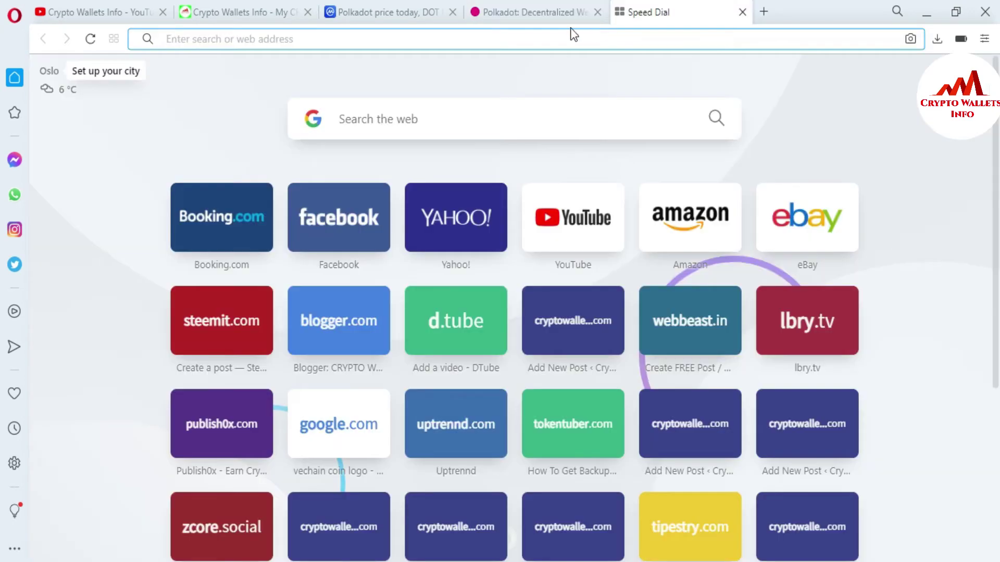
pyautogui.click(518, 11)
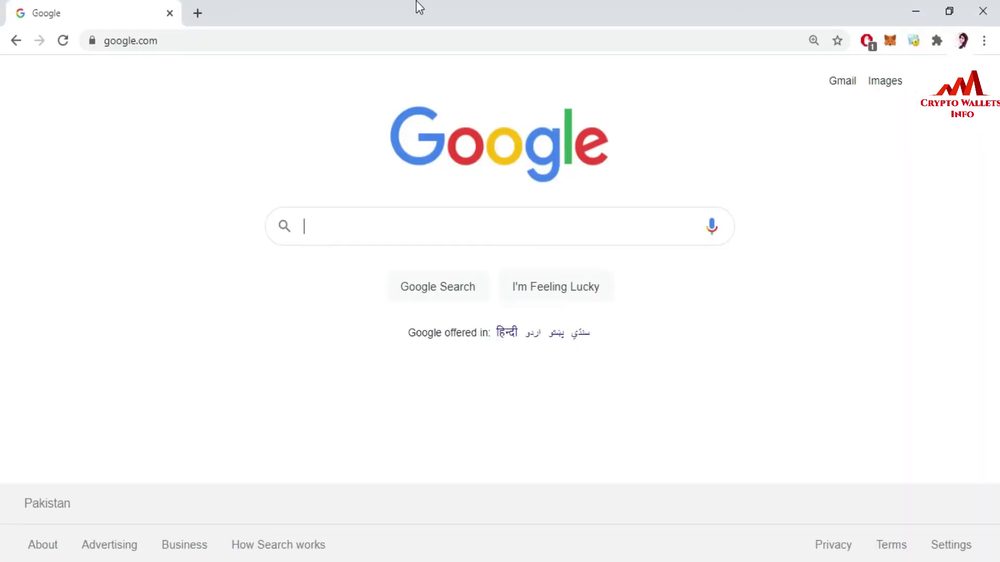
# Search Google for 'polkadot chrome extension' and highlight the GitHub result
pyautogui.click(336, 224)
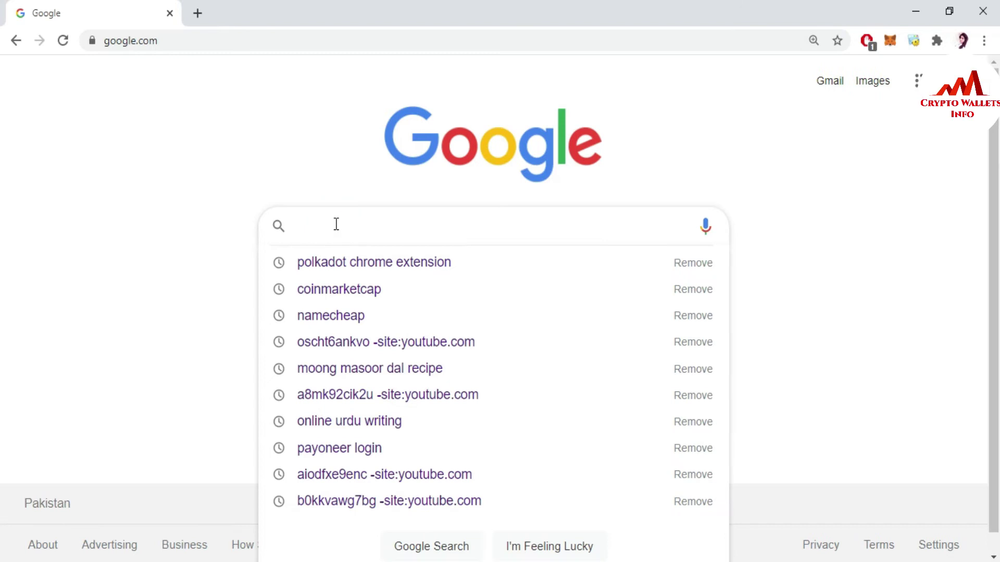
pyautogui.click(317, 263)
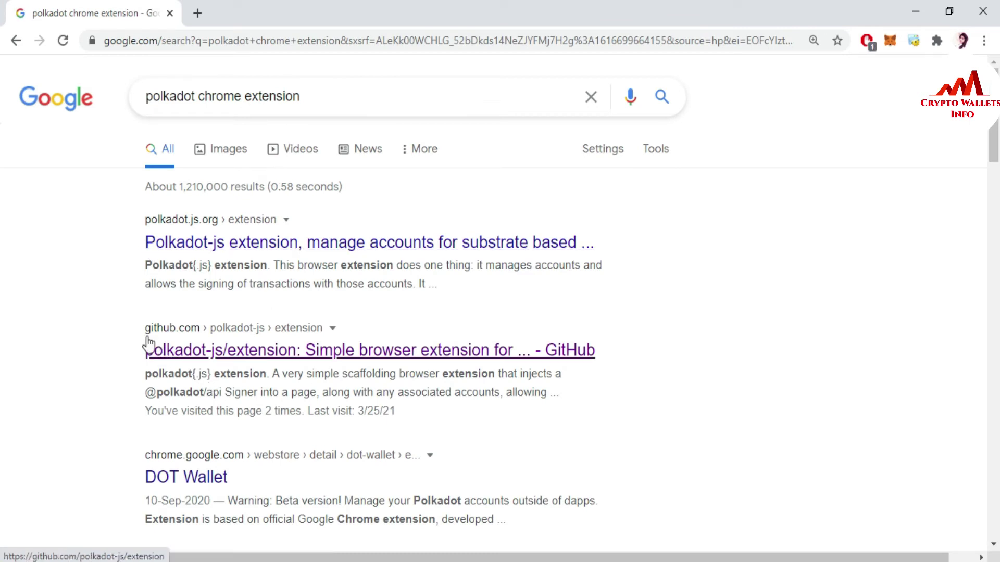
pyautogui.moveTo(138, 335); pyautogui.dragTo(330, 324)
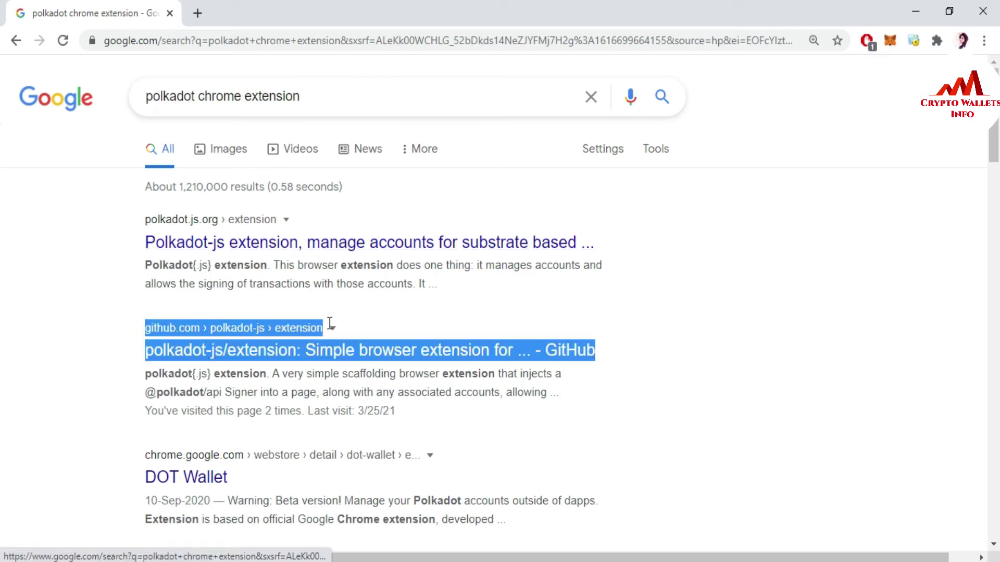
pyautogui.click(107, 296)
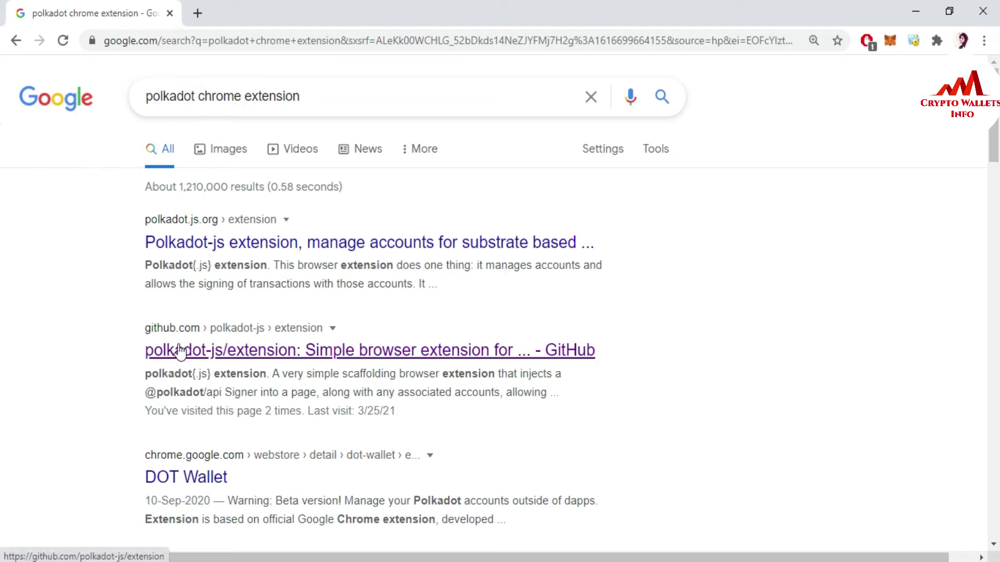
# Open the polkadot-js/extension GitHub repository and scroll to its README Installation section
pyautogui.click(292, 356)
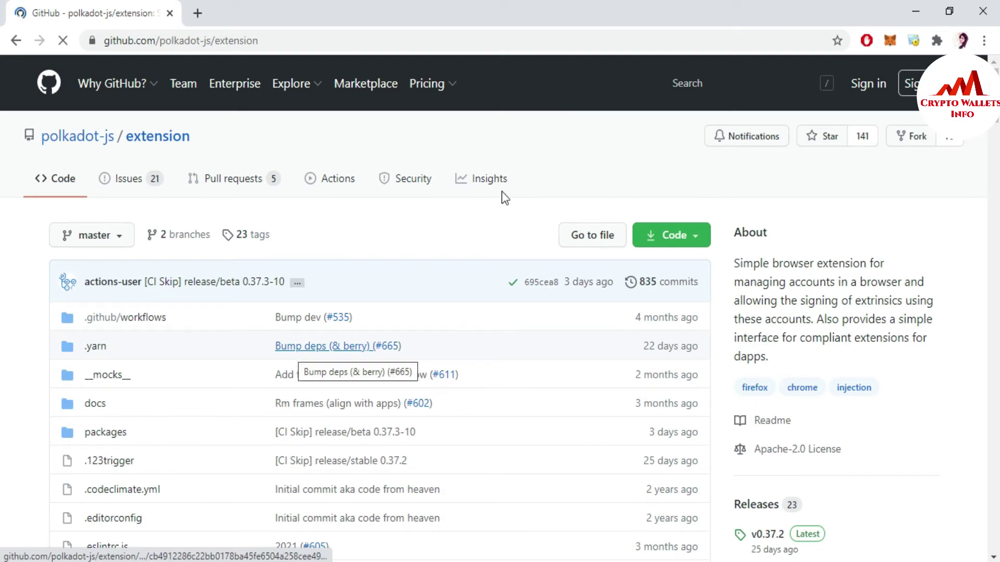
pyautogui.scroll(-4, 2, 125)
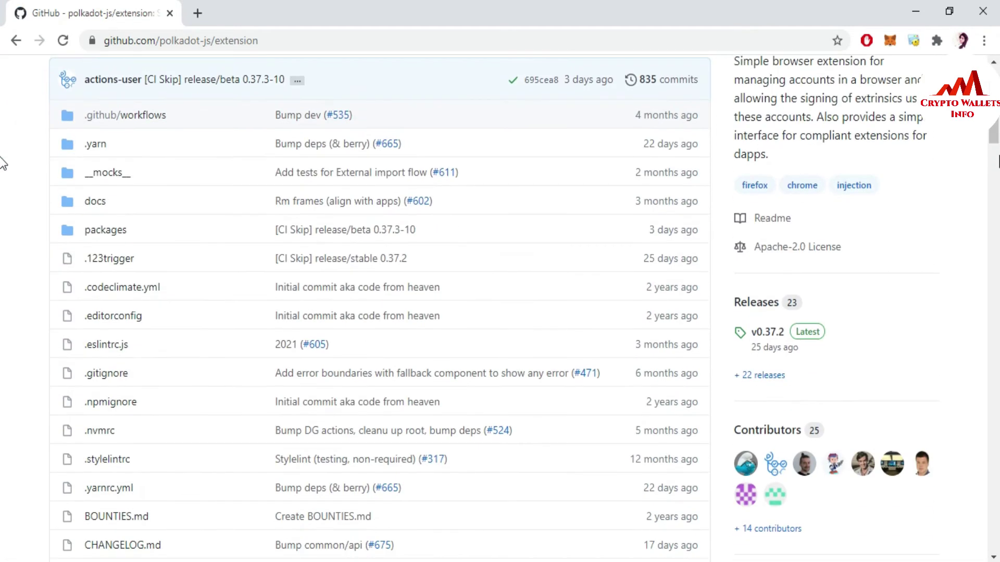
pyautogui.scroll(-11, 3, 177)
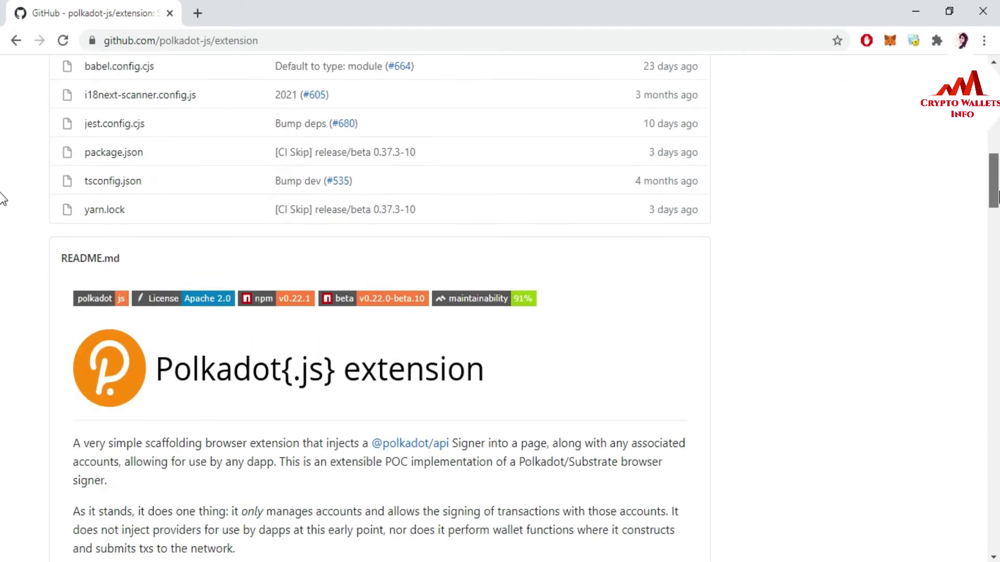
pyautogui.scroll(-2, 2, 203)
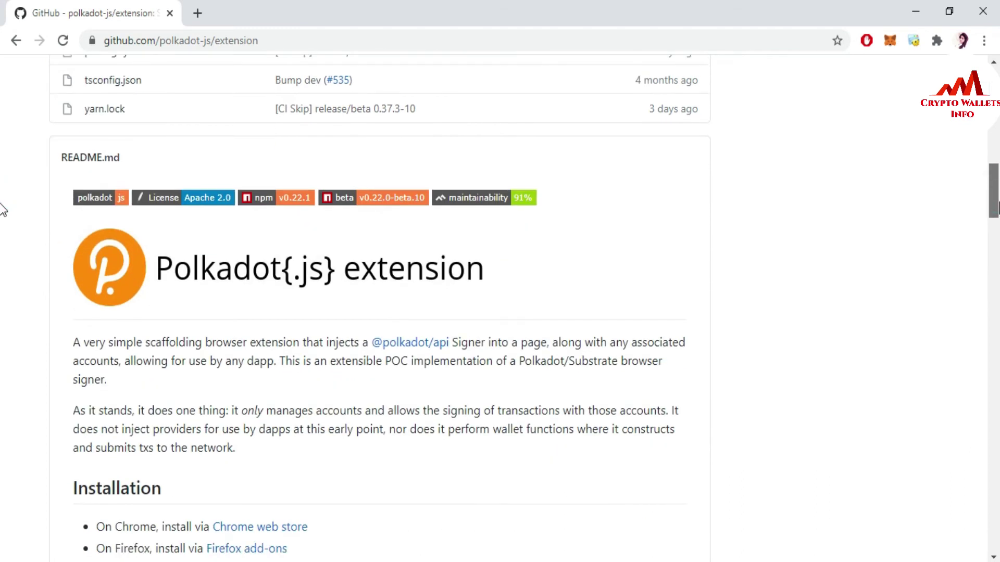
pyautogui.scroll(-4, 3, 209)
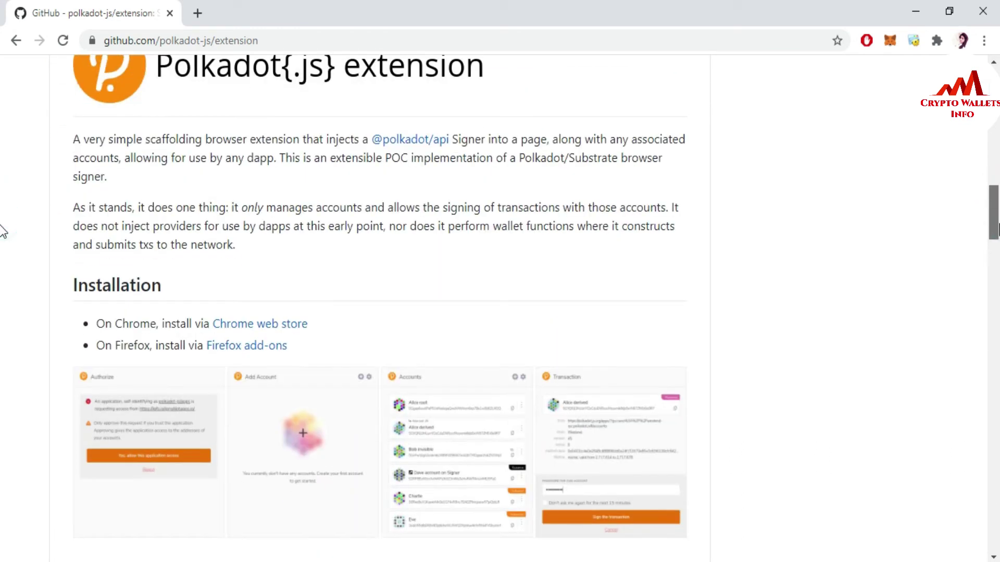
pyautogui.scroll(-3, 2, 234)
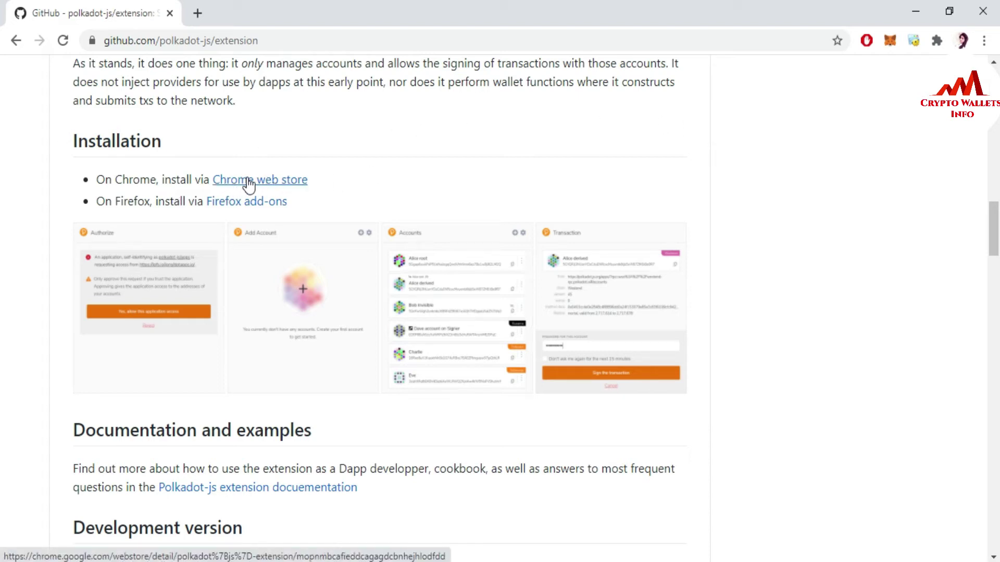
# Open the polkadot{.js} Chrome Web Store listing (version 0.37.1, 80,000+ users) and skim it
pyautogui.click(248, 181)
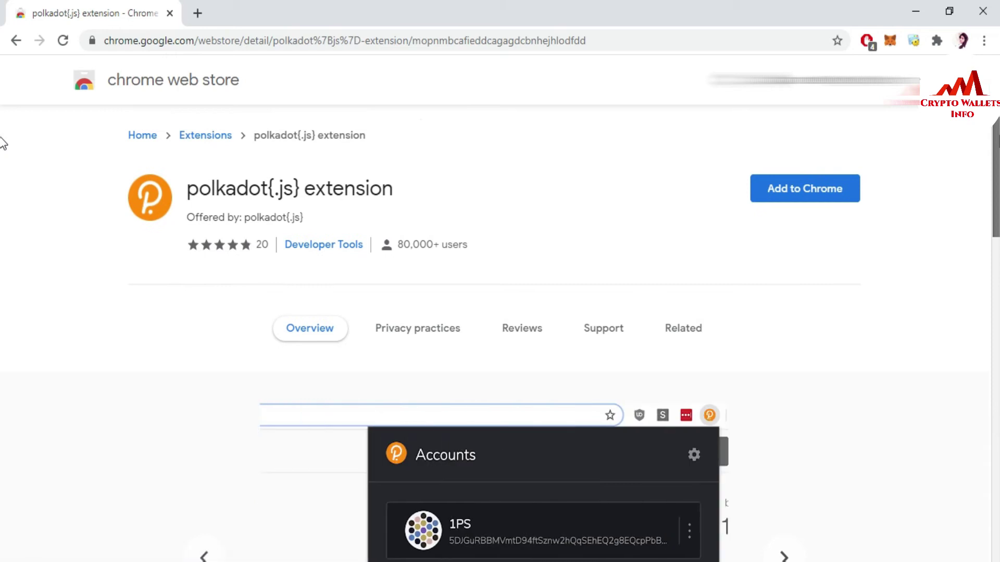
pyautogui.scroll(-10, 2, 143)
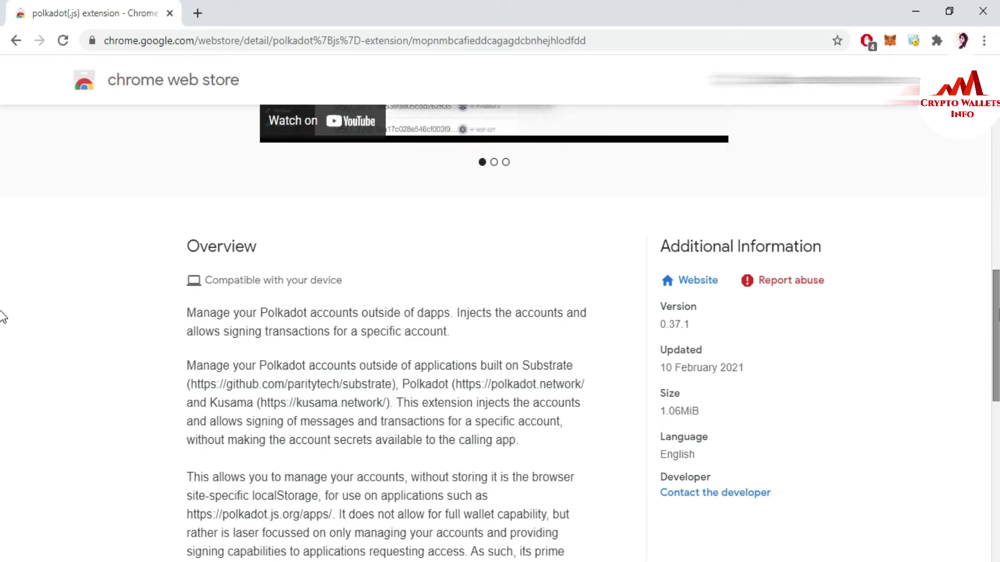
pyautogui.scroll(10, 3, 316)
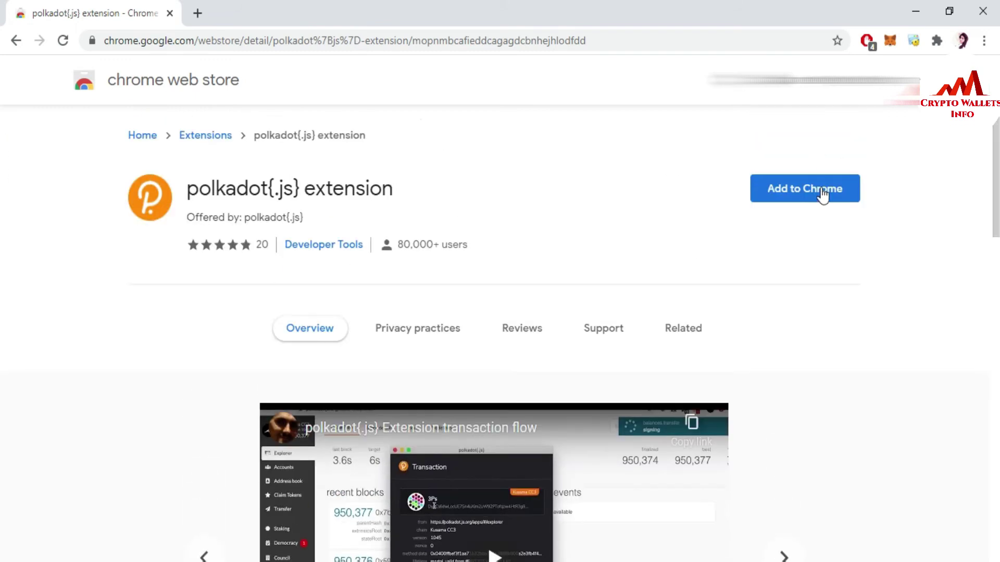
# Add polkadot{.js} to Chrome, pin it to the toolbar, and open its popup
pyautogui.click(816, 192)
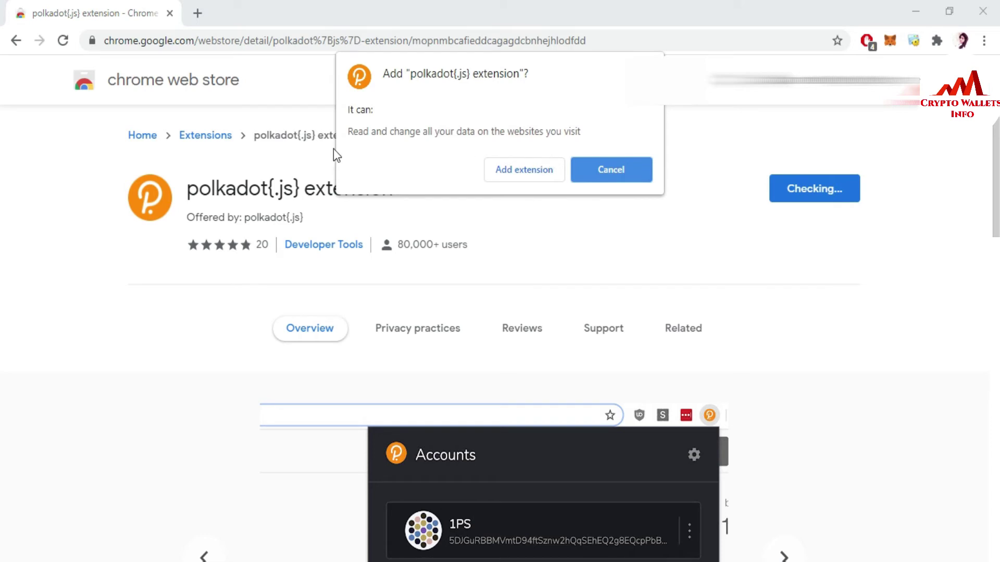
pyautogui.click(508, 168)
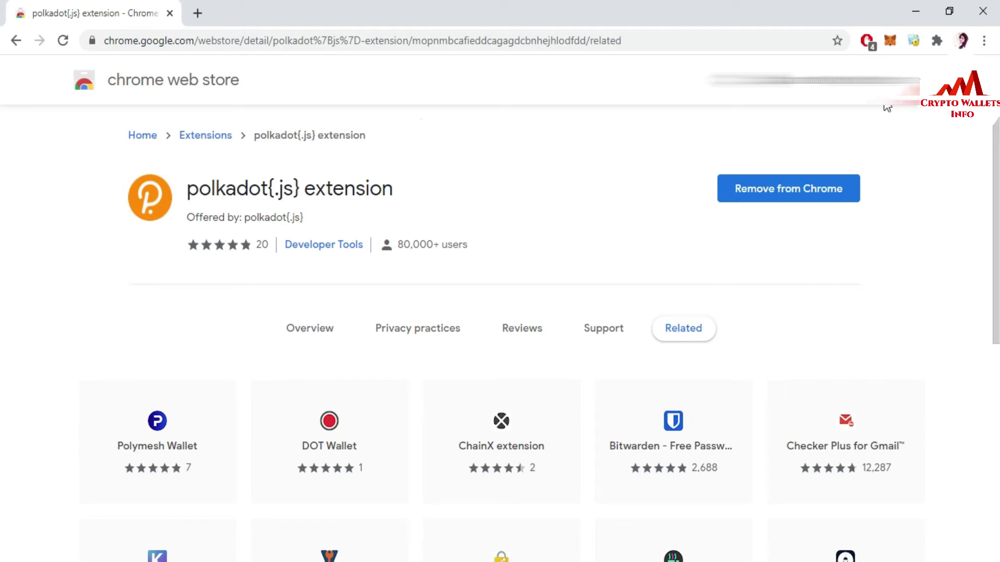
pyautogui.click(937, 41)
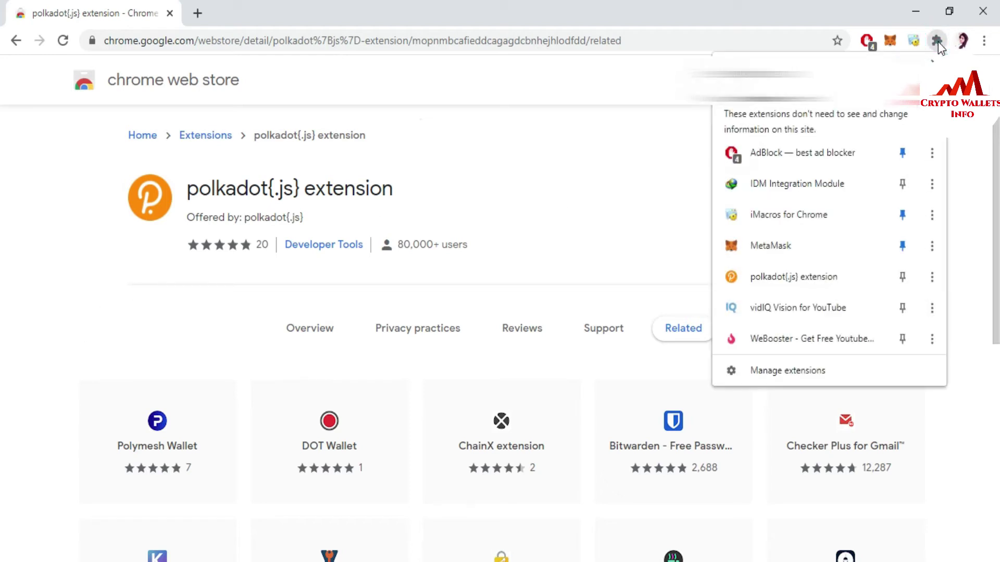
pyautogui.click(902, 276)
pyautogui.click(978, 227)
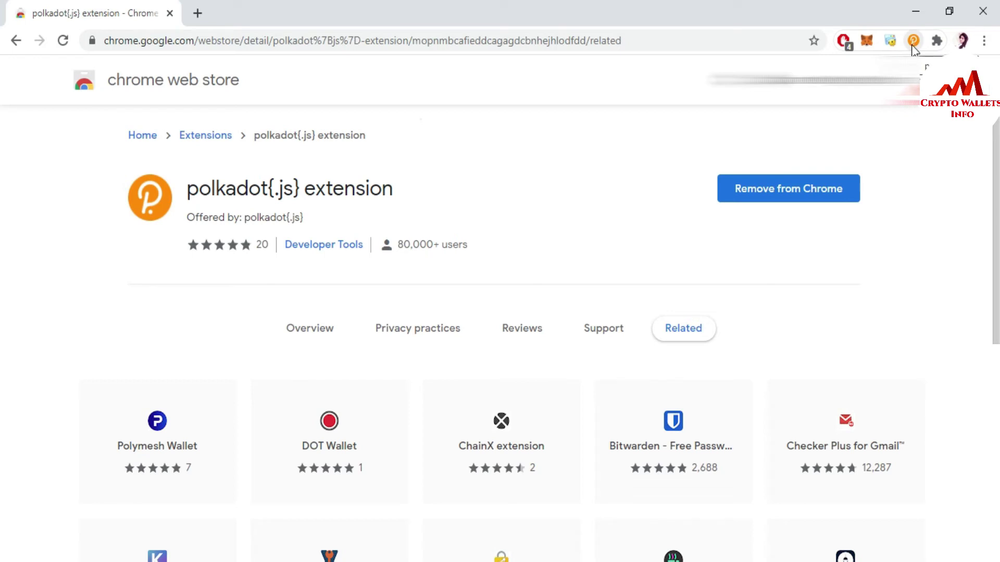
pyautogui.click(912, 43)
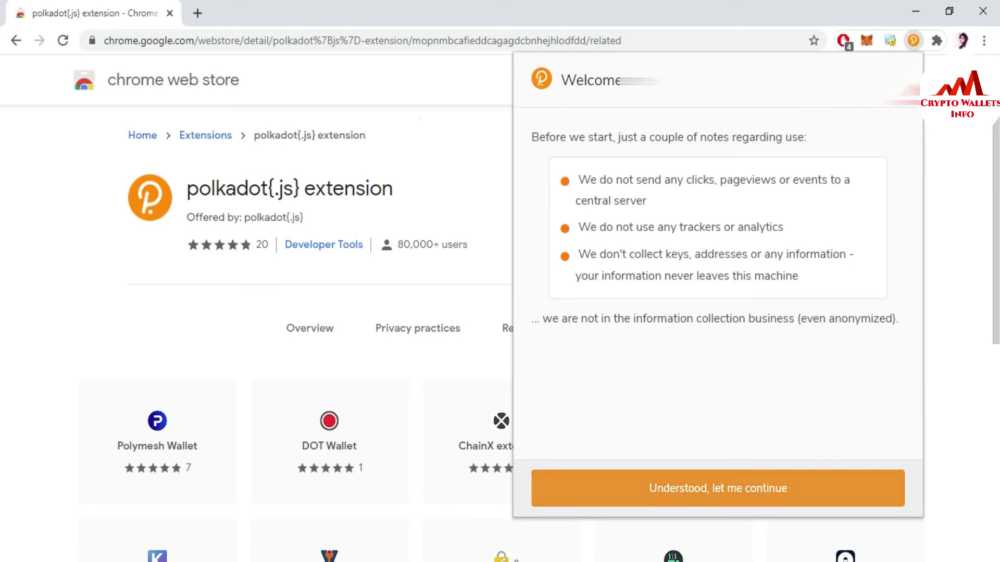
# Clear all old text from Notepad, minimize it, and reopen the polkadot{.js} popup
pyautogui.hotkey('alt', 'Tab')
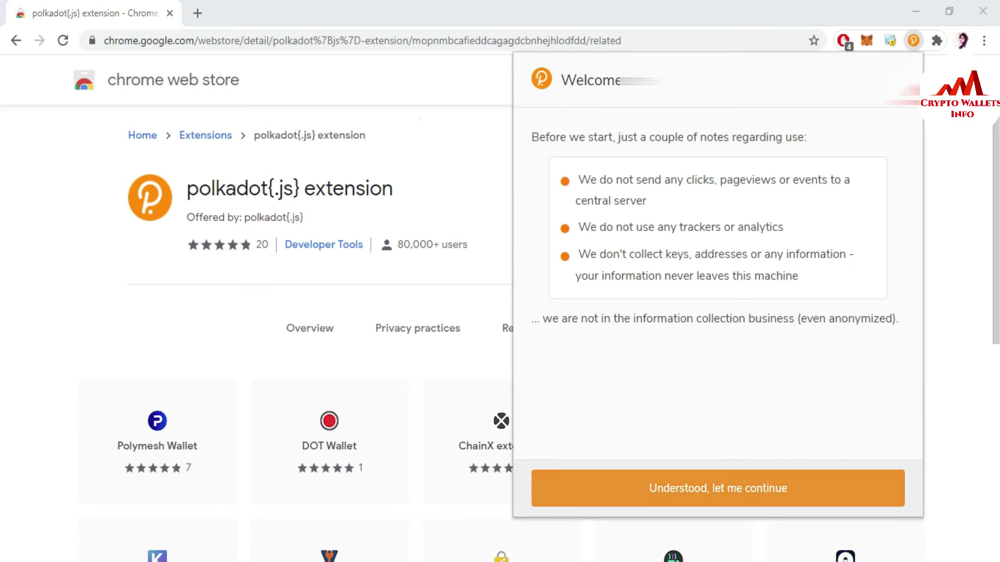
pyautogui.hotkey('ctrl', 'a')
pyautogui.press('Delete')
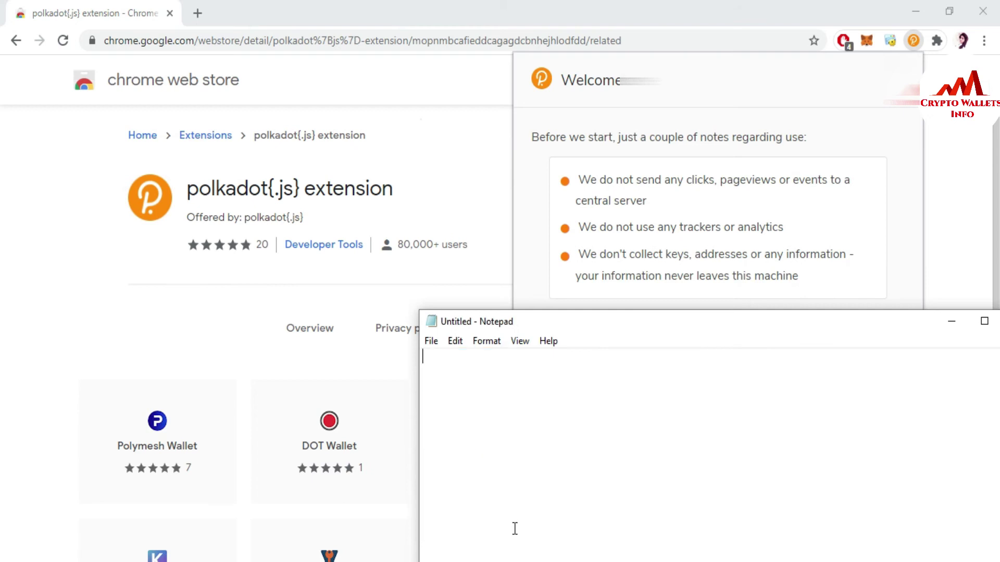
pyautogui.moveTo(859, 329); pyautogui.dragTo(606, 280)
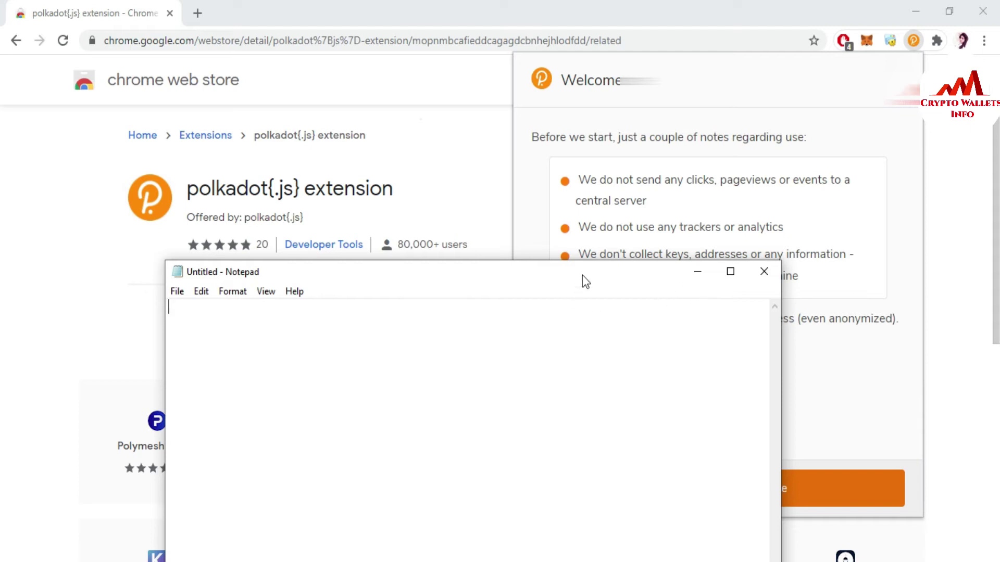
pyautogui.click(696, 270)
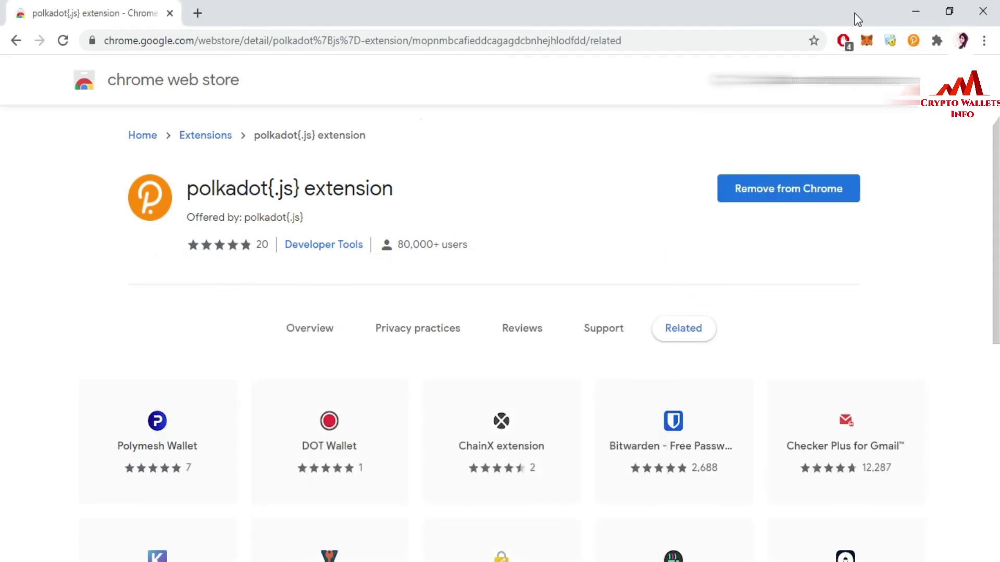
pyautogui.click(915, 41)
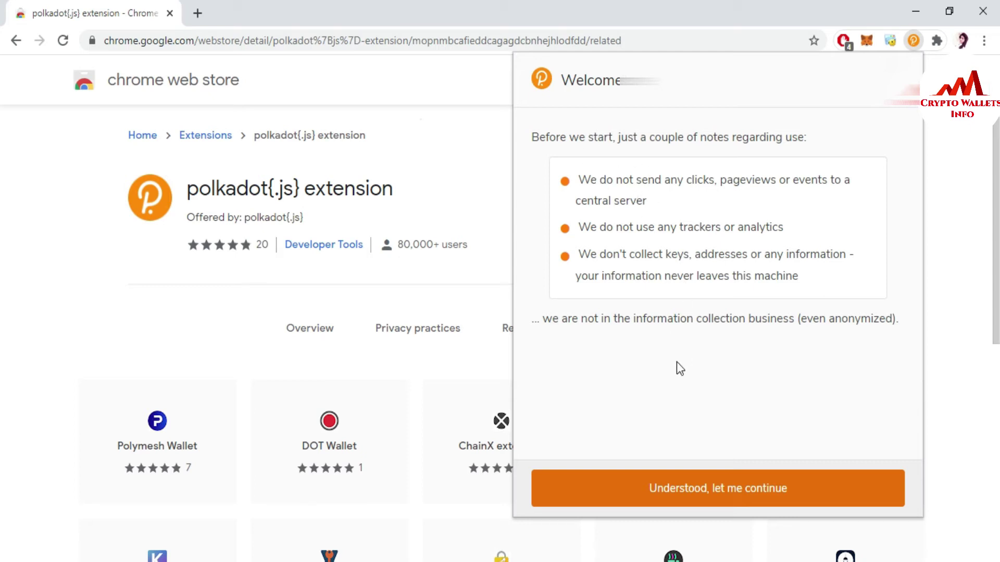
# Accept the privacy notes and start a new account to generate its 12-word seed
pyautogui.click(696, 499)
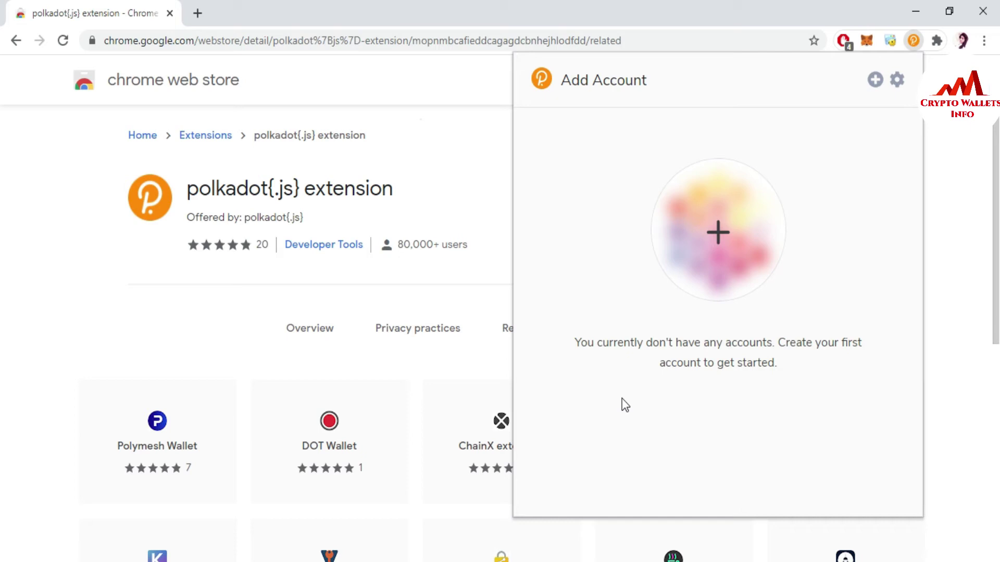
pyautogui.click(717, 235)
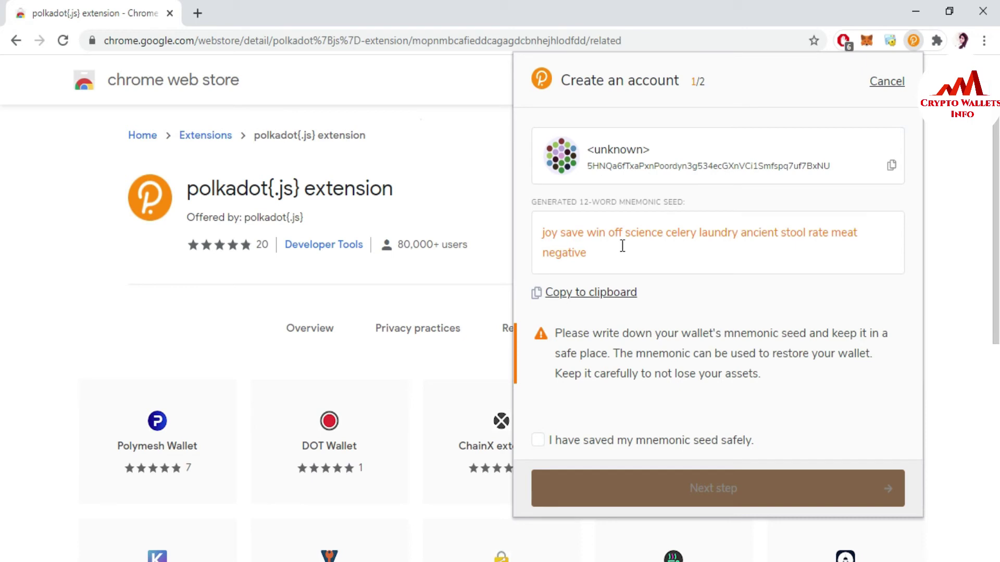
# Select the generated 12-word mnemonic seed and copy it with 'Copy to clipboard', then clear the selection
pyautogui.moveTo(604, 250); pyautogui.dragTo(541, 238)
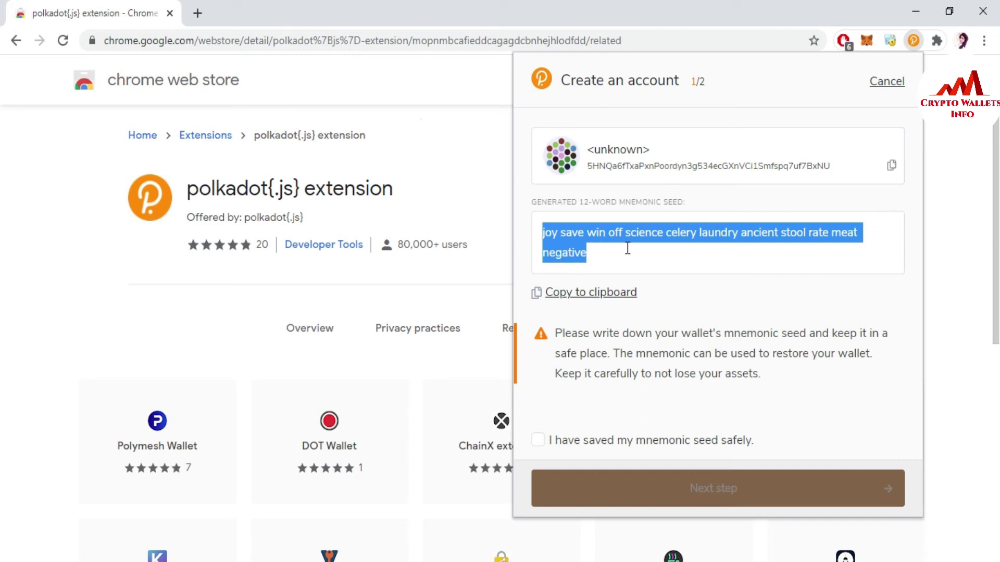
pyautogui.click(579, 297)
pyautogui.click(764, 367)
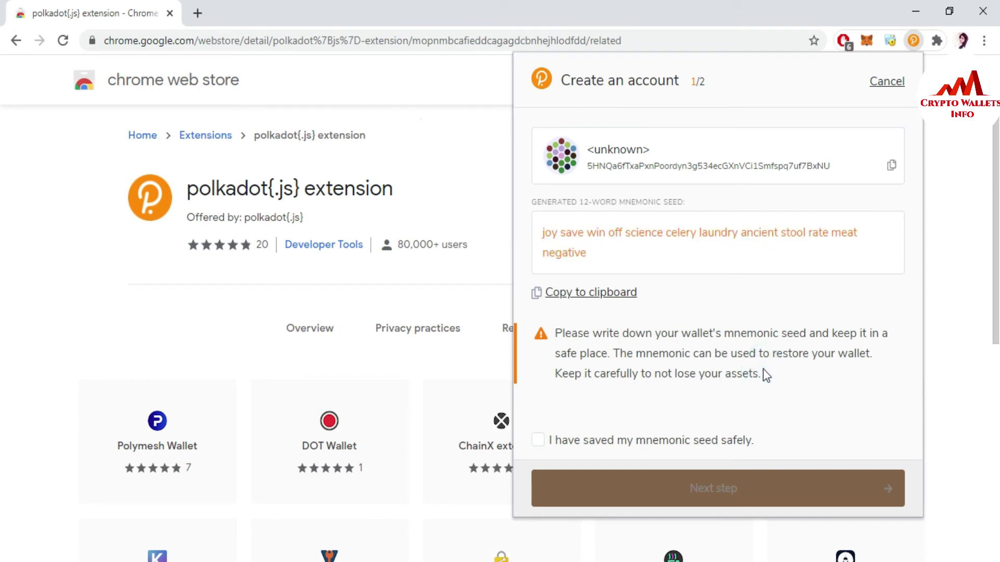
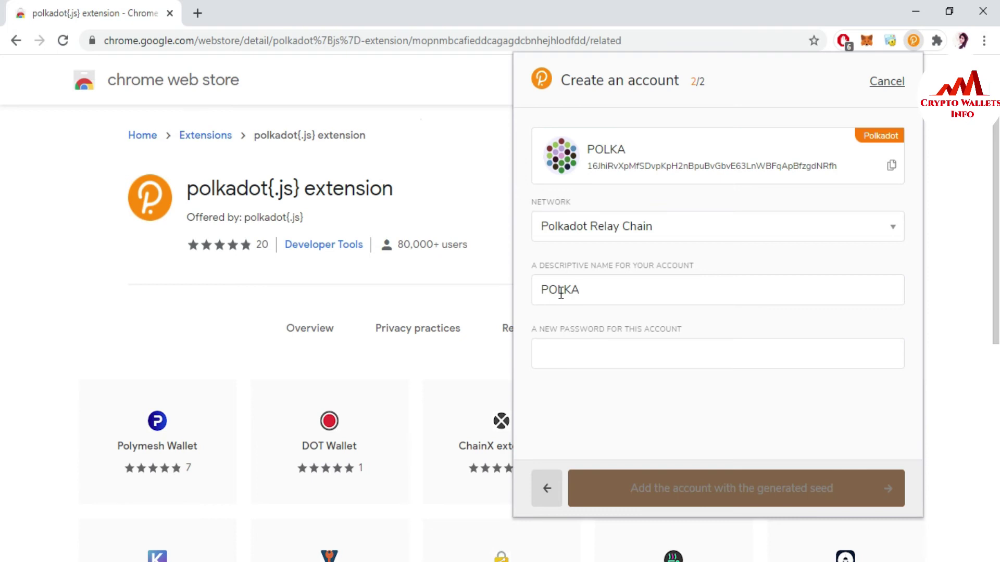
# Name the account POLKADOT WALLET, enter and repeat a password, and submit the creation form
pyautogui.write('DOT WALLET')
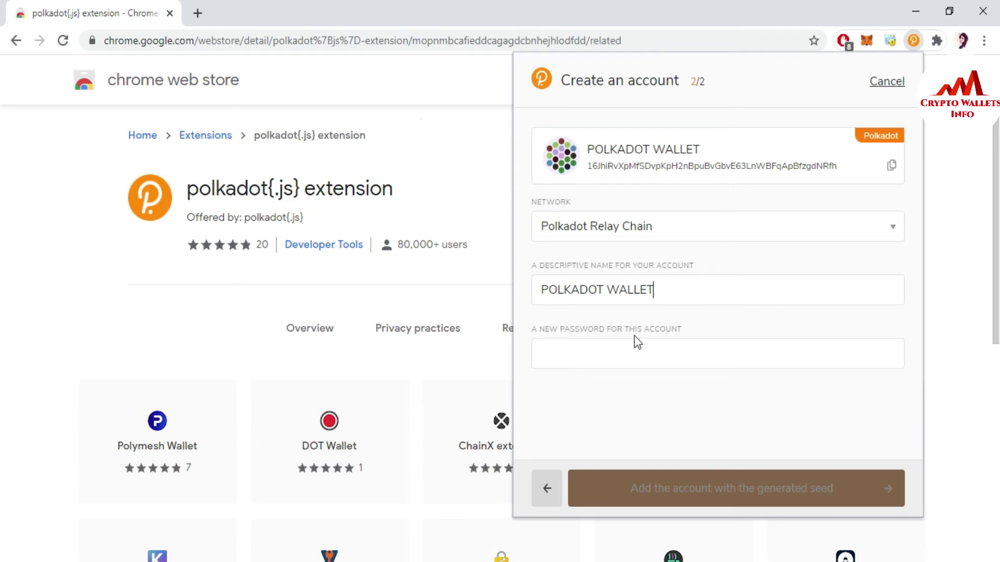
pyautogui.click(592, 350)
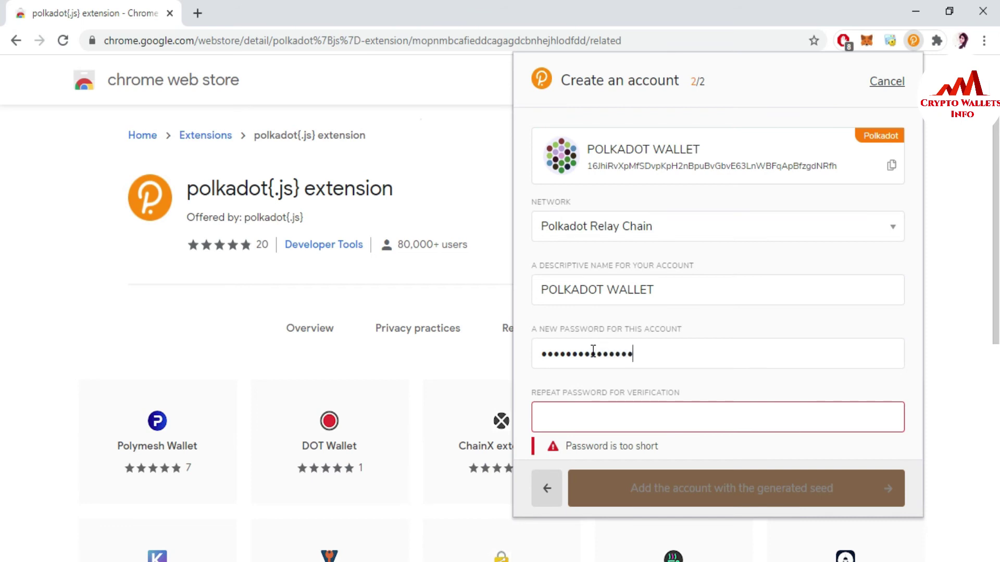
pyautogui.click(604, 412)
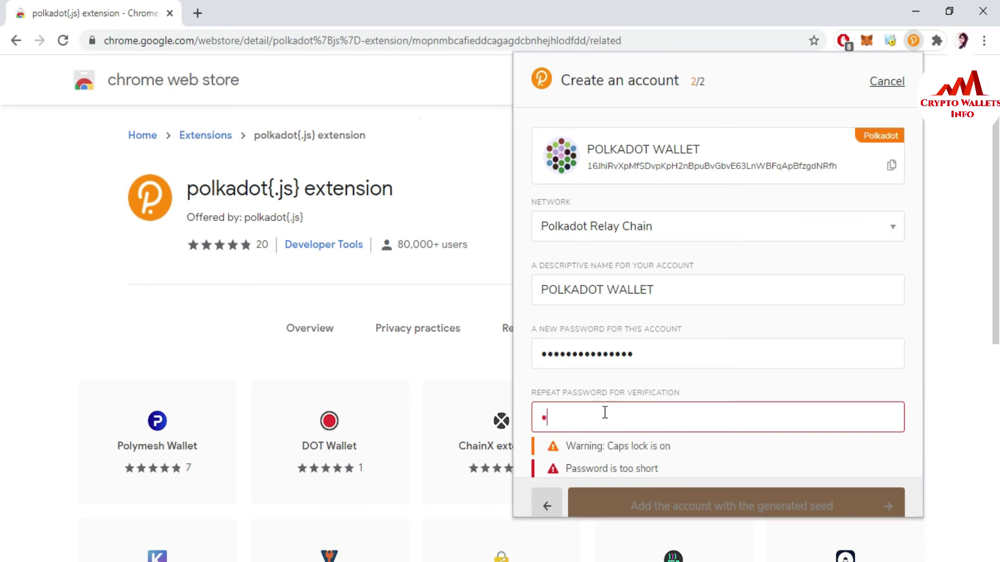
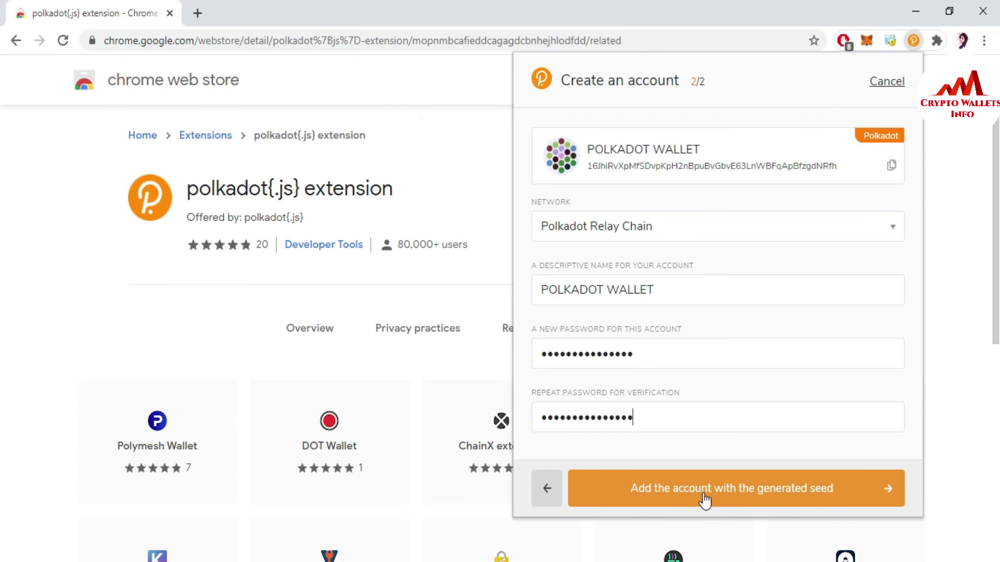
pyautogui.click(703, 493)
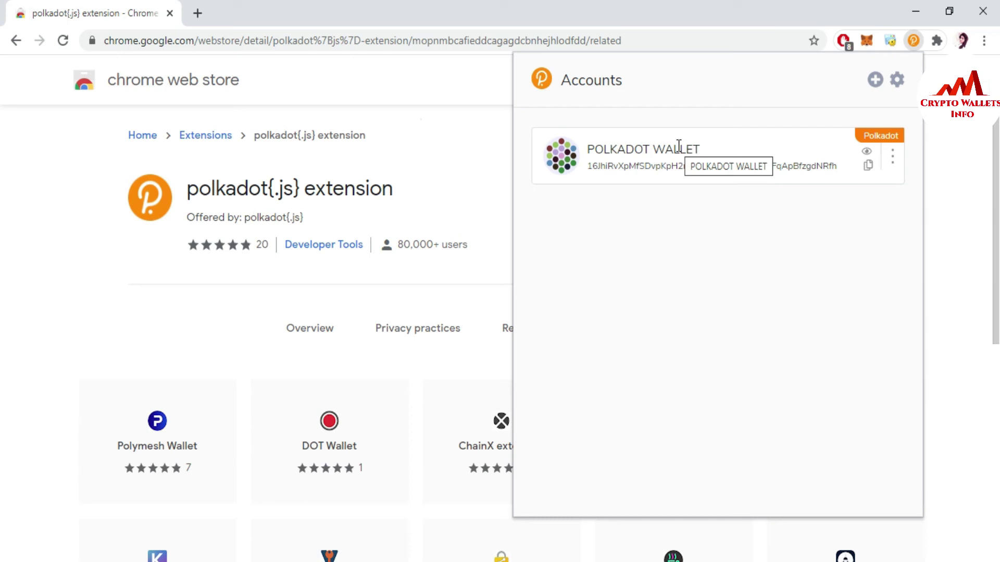
# Launch Notepad from the taskbar to get a blank note for the seed
pyautogui.click(469, 561)
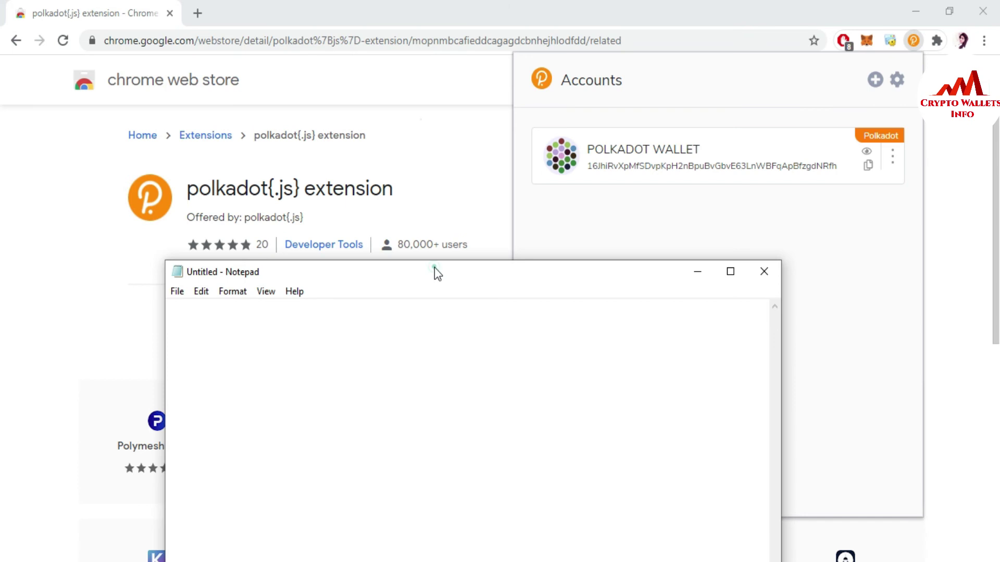
# Write the heading MY WALLET INFORMATION, paste the seed phrase beneath it, and minimize Notepad
pyautogui.moveTo(434, 270); pyautogui.dragTo(452, 155)
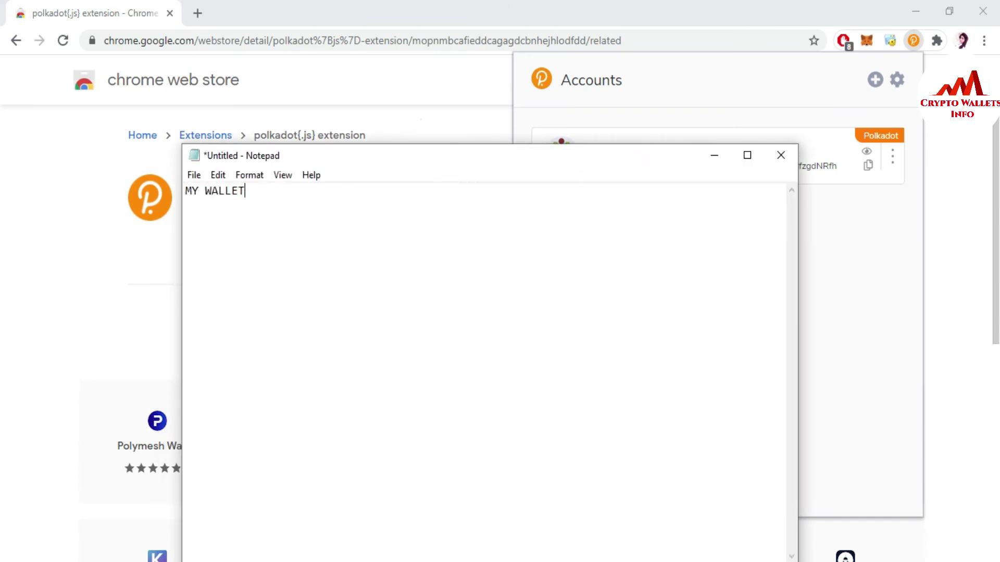
pyautogui.press('Return')
pyautogui.press('Return')
pyautogui.press('Return')
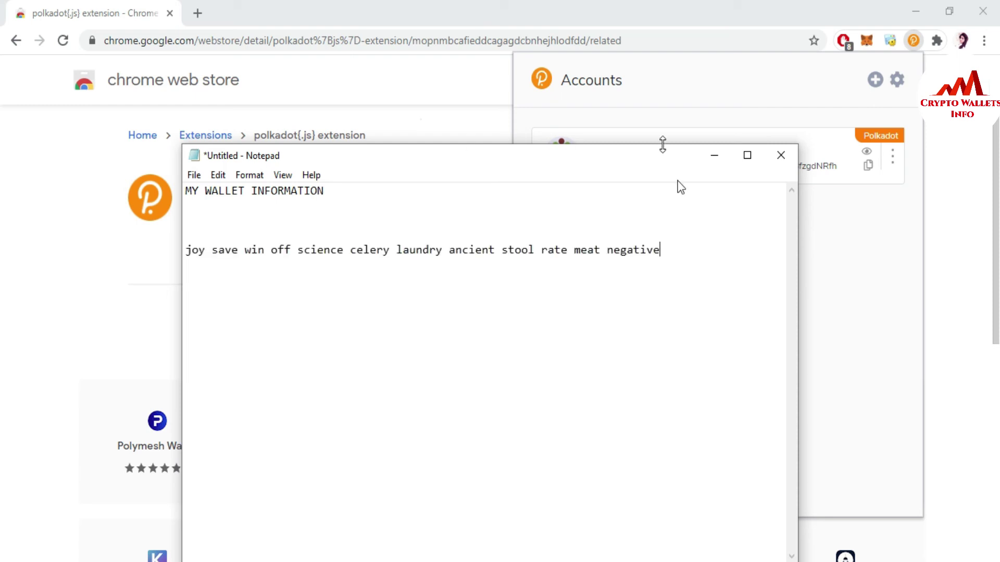
pyautogui.moveTo(666, 250); pyautogui.dragTo(189, 253)
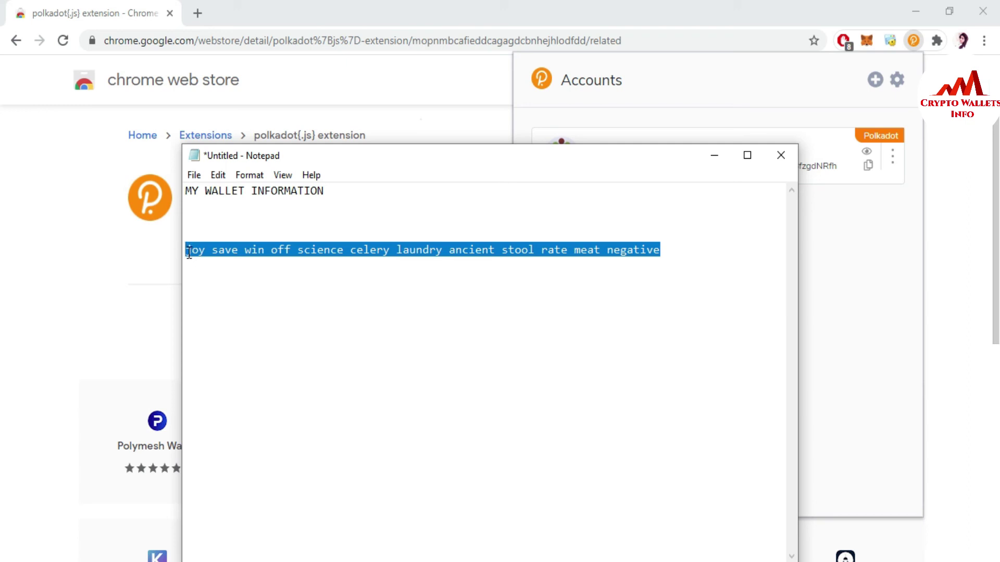
pyautogui.click(684, 244)
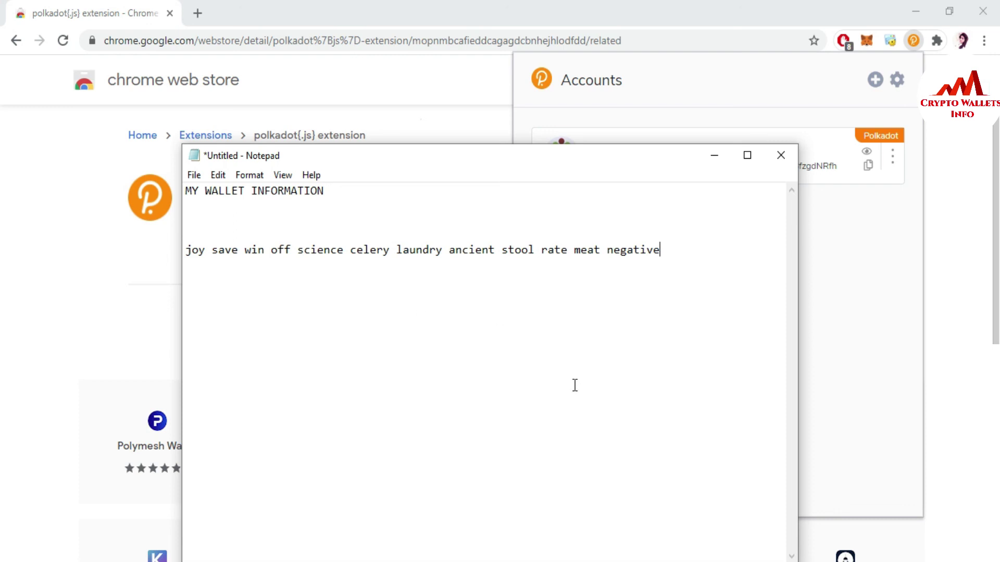
pyautogui.click(714, 156)
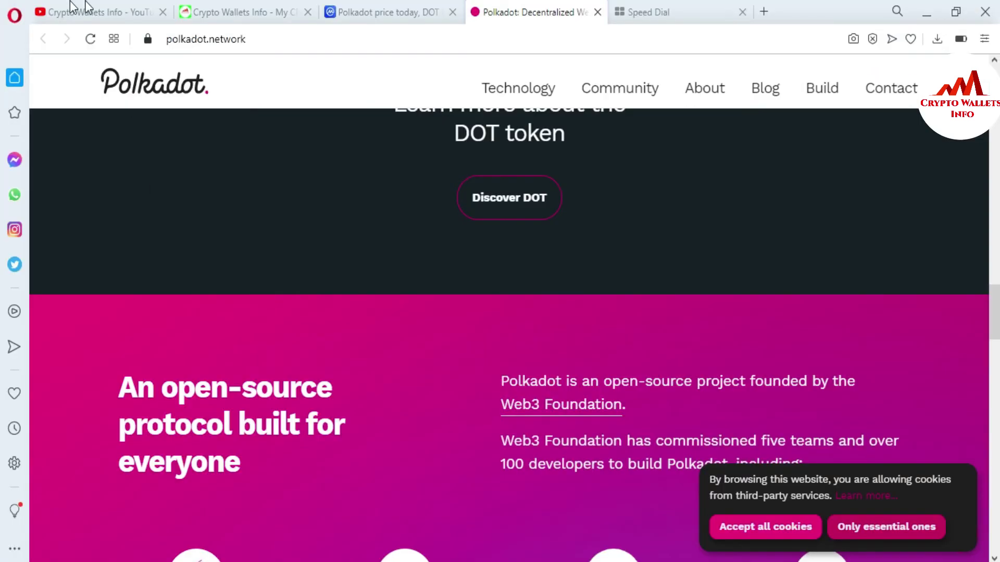
# Go from the Crypto Wallets Info YouTube tab to the cryptowalletsinfo.com tab
pyautogui.click(71, 8)
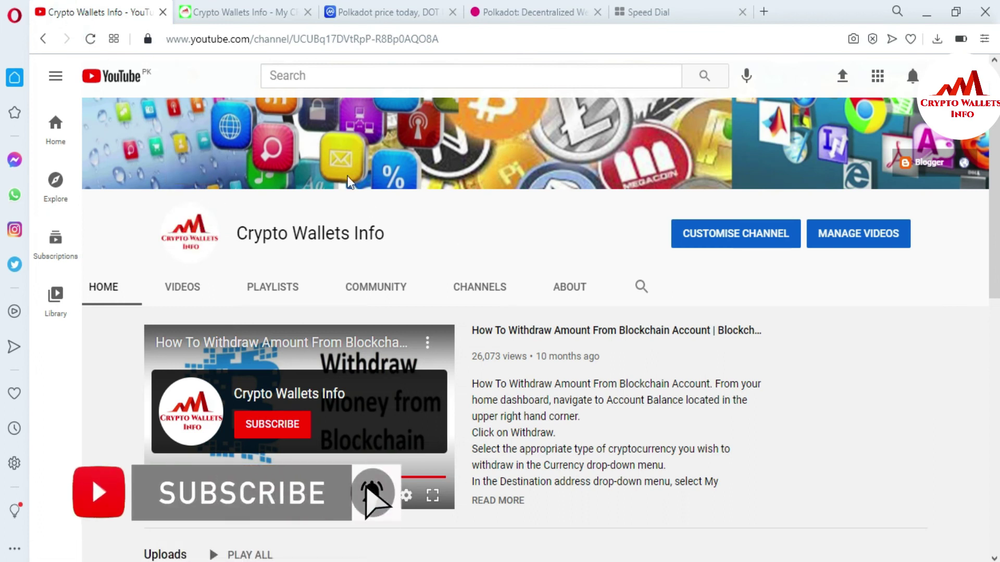
pyautogui.click(208, 6)
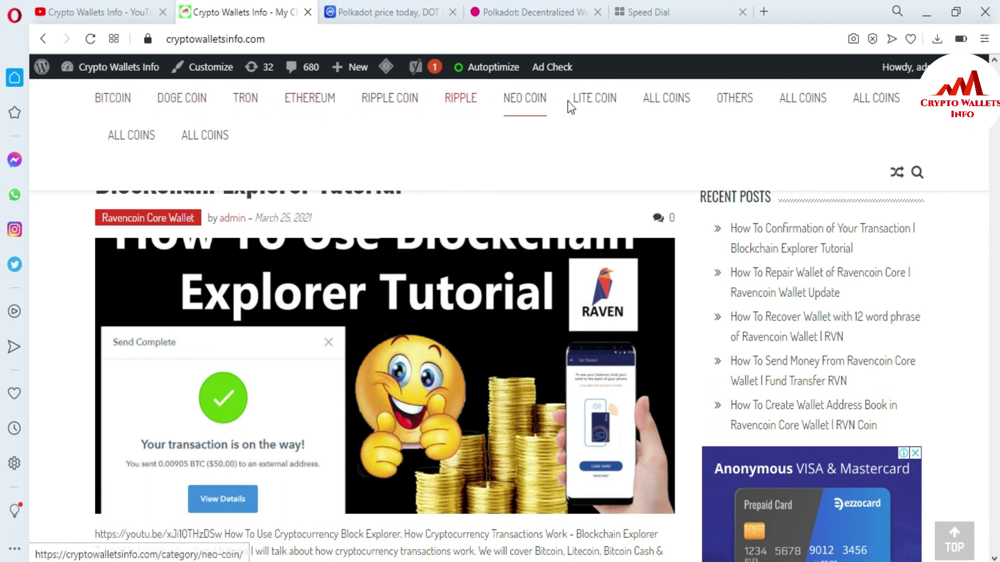
# Open the ETHEREUM category page on cryptowalletsinfo.com
pyautogui.moveTo(649, 99)
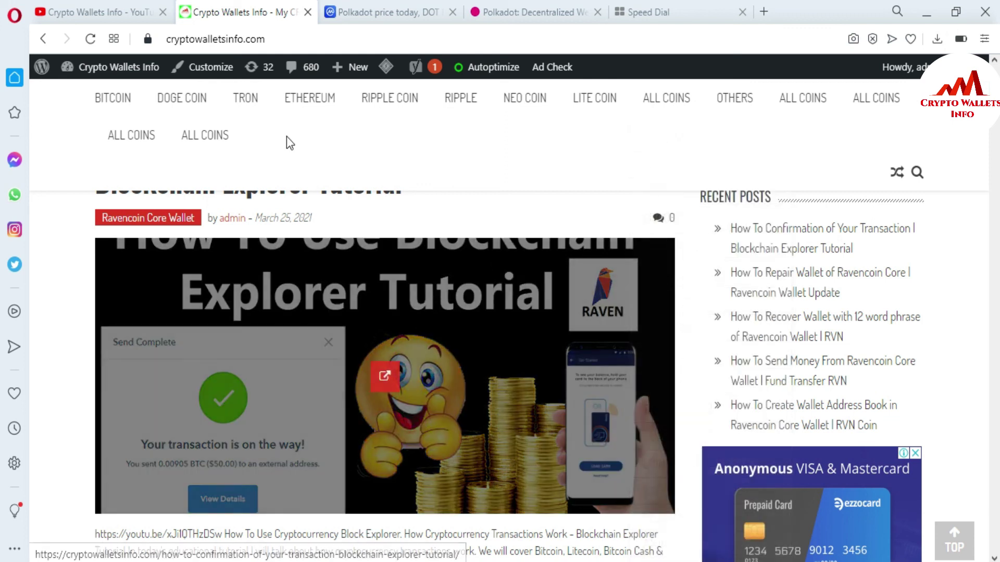
pyautogui.click(317, 110)
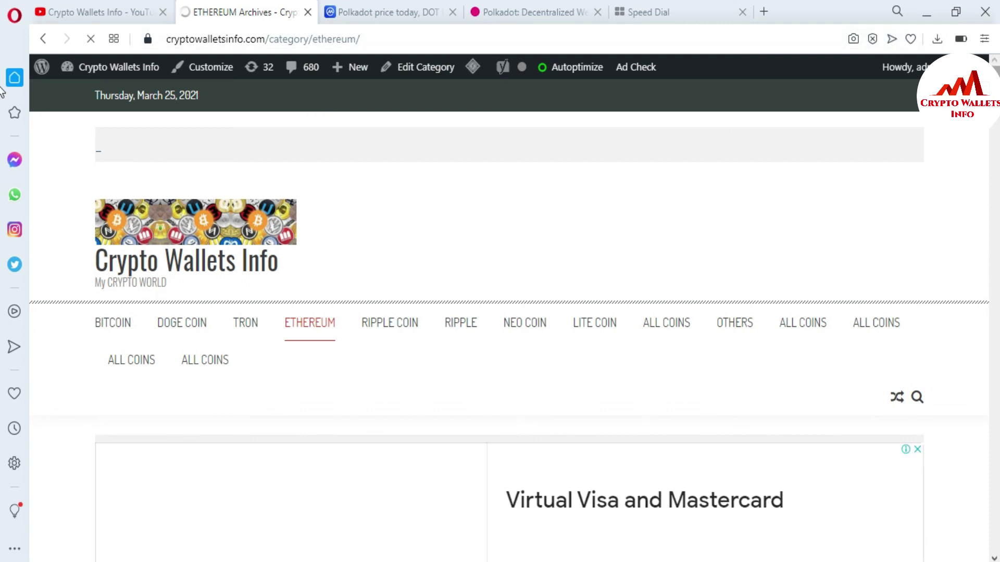
pyautogui.scroll(-10, 317, 110)
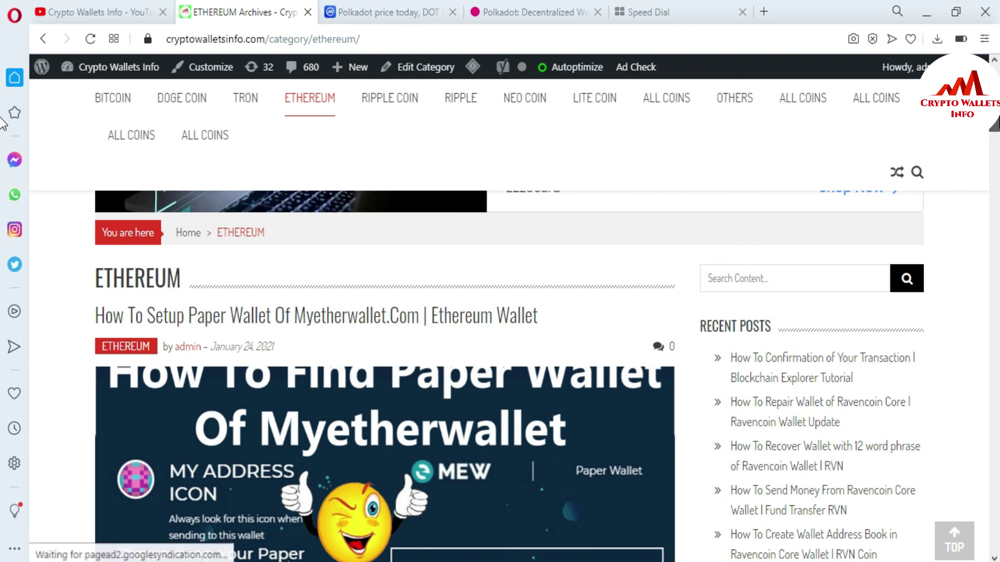
# Page down through the MyEtherWallet tutorials to How To Add Custom Tokens Into Myetherwallet Com
pyautogui.press('pagedown')
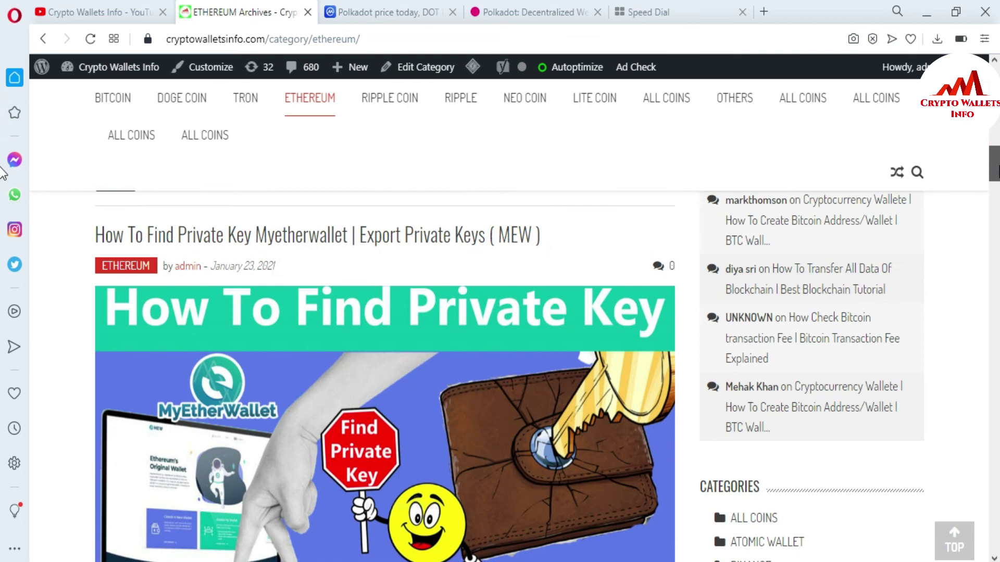
pyautogui.press('pagedown')
pyautogui.press('pagedown')
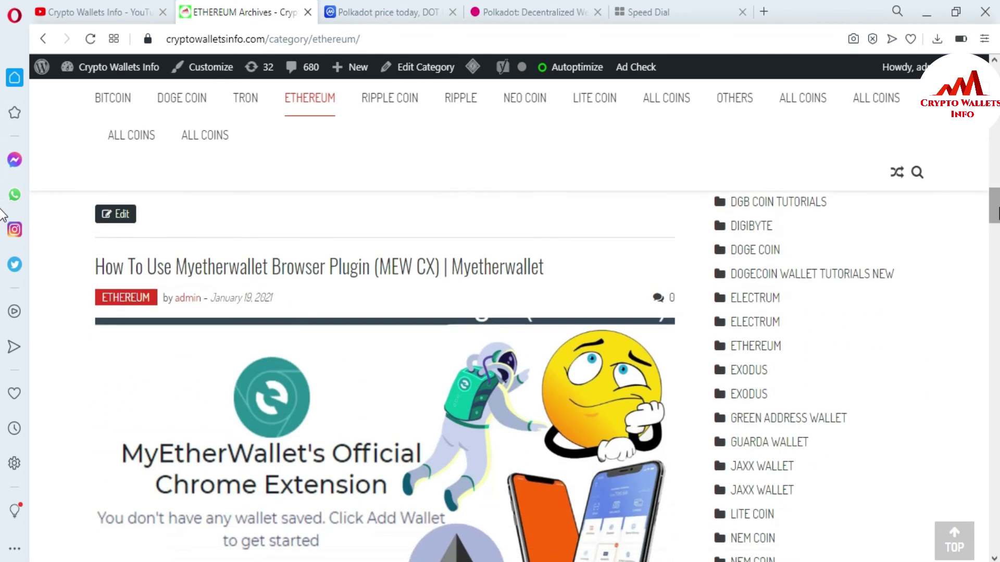
pyautogui.press('pagedown')
pyautogui.press('pagedown')
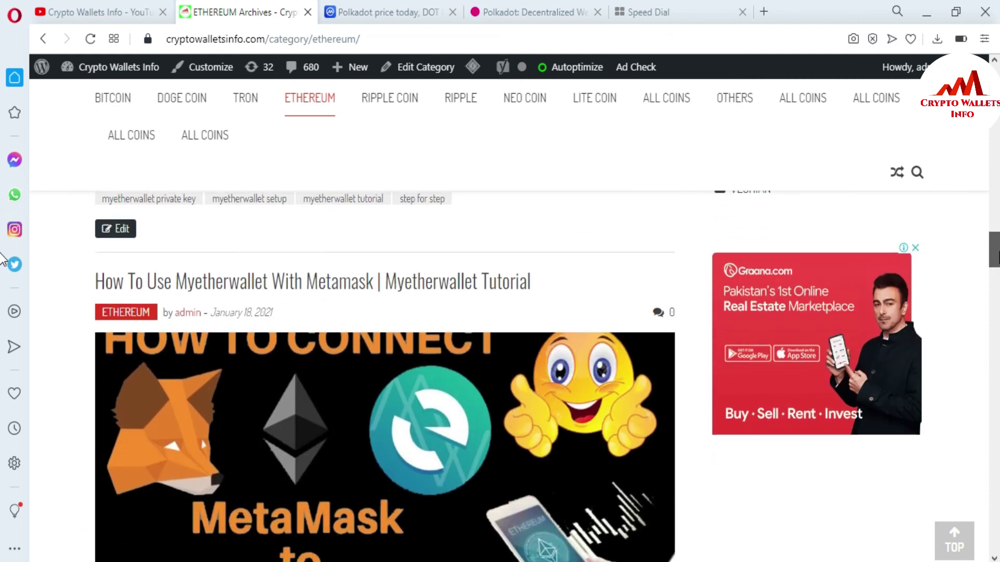
pyautogui.press('pagedown')
pyautogui.press('pagedown')
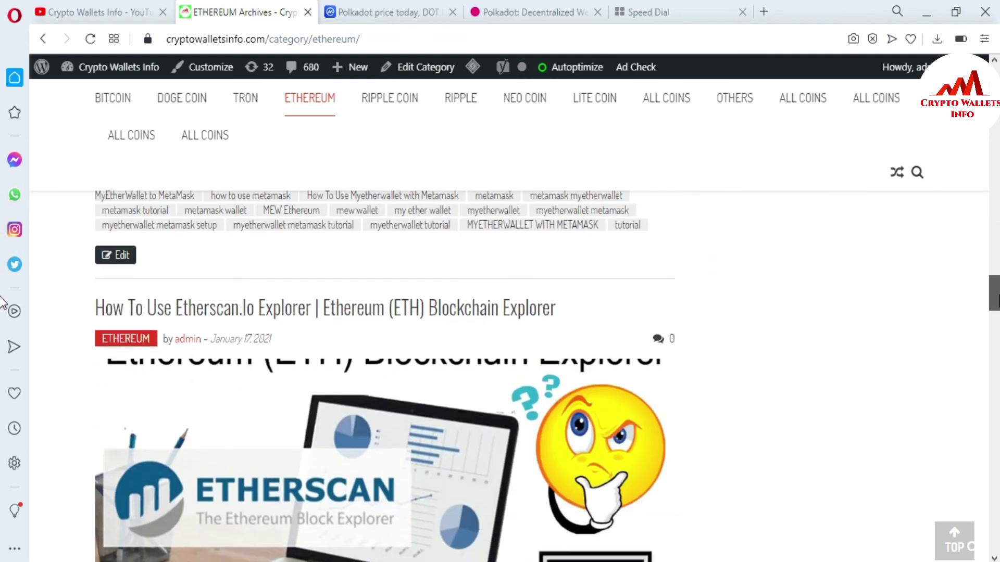
pyautogui.press('pagedown')
pyautogui.press('pagedown')
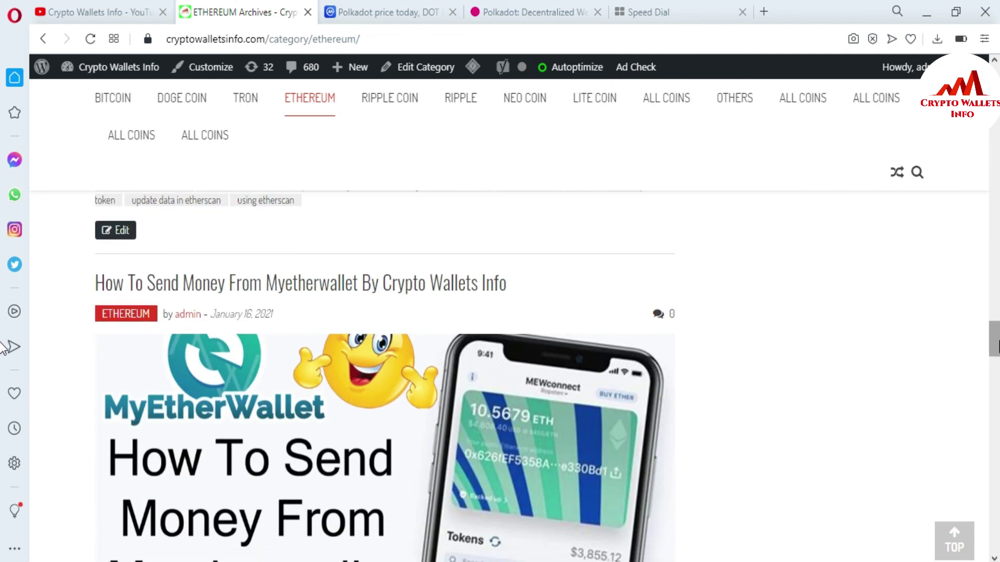
pyautogui.press('pagedown')
pyautogui.press('pagedown')
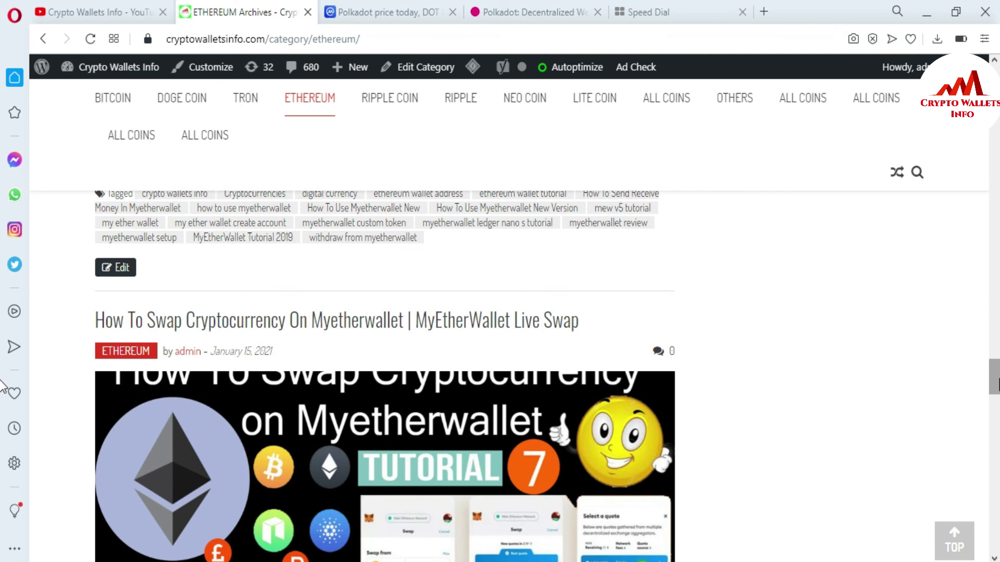
pyautogui.press('pagedown')
pyautogui.press('pagedown')
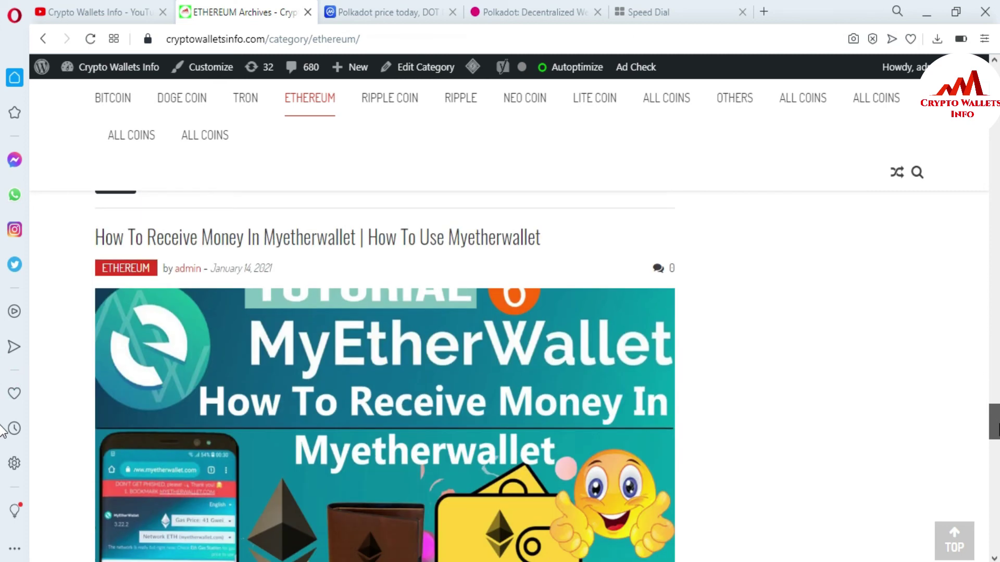
pyautogui.press('pagedown')
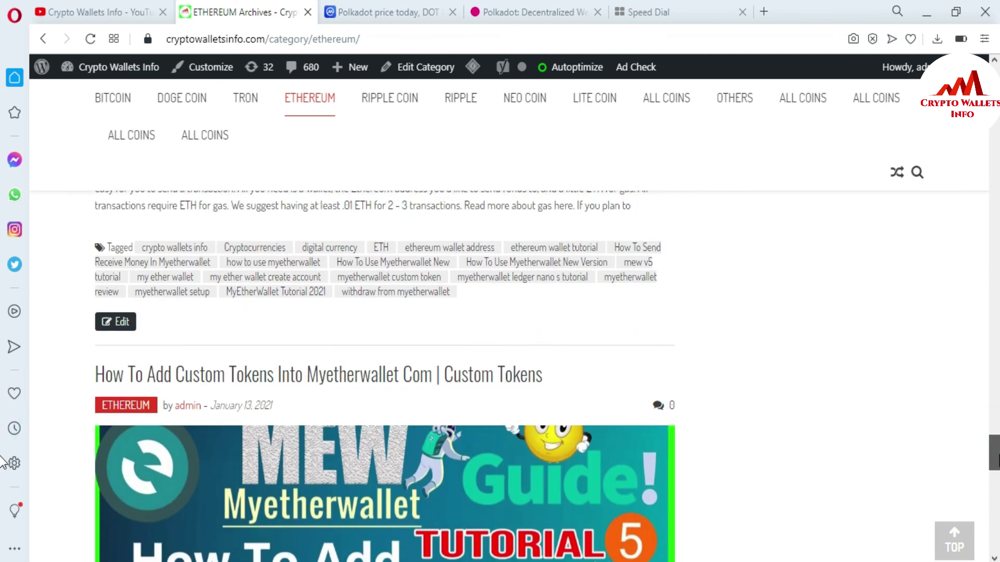
pyautogui.press('Down')
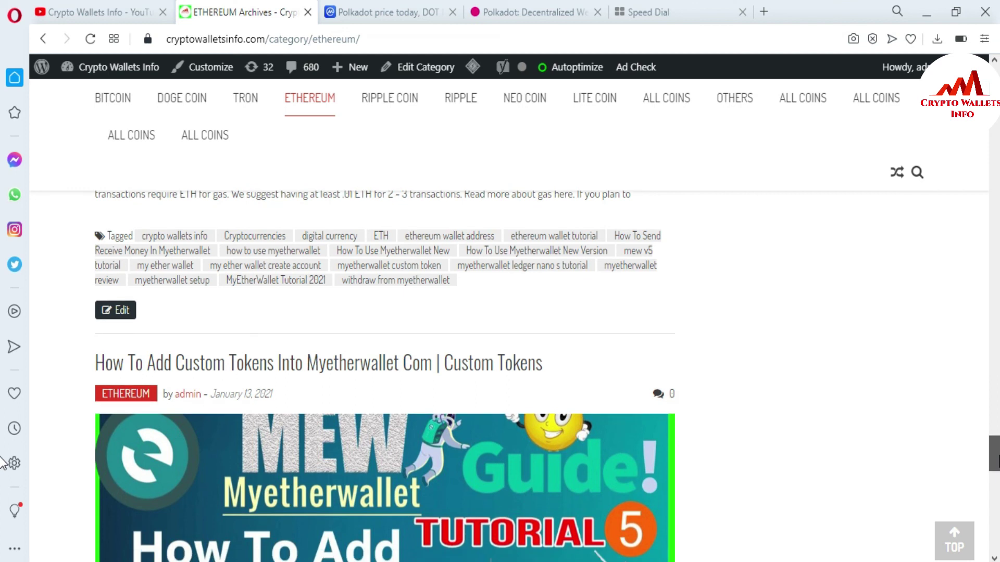